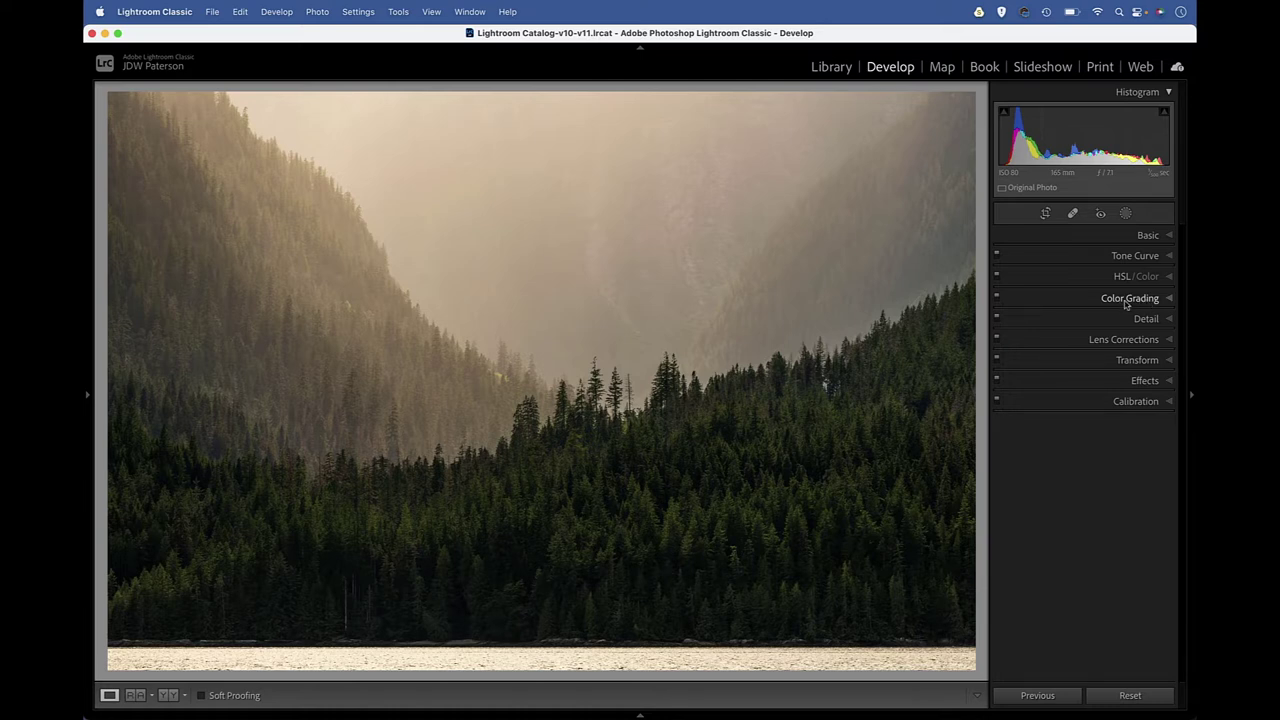
Expand Color Grading and step through the Shadows, Midtones, Highlights and Global views, ending on Global.
left_click(1127, 300)
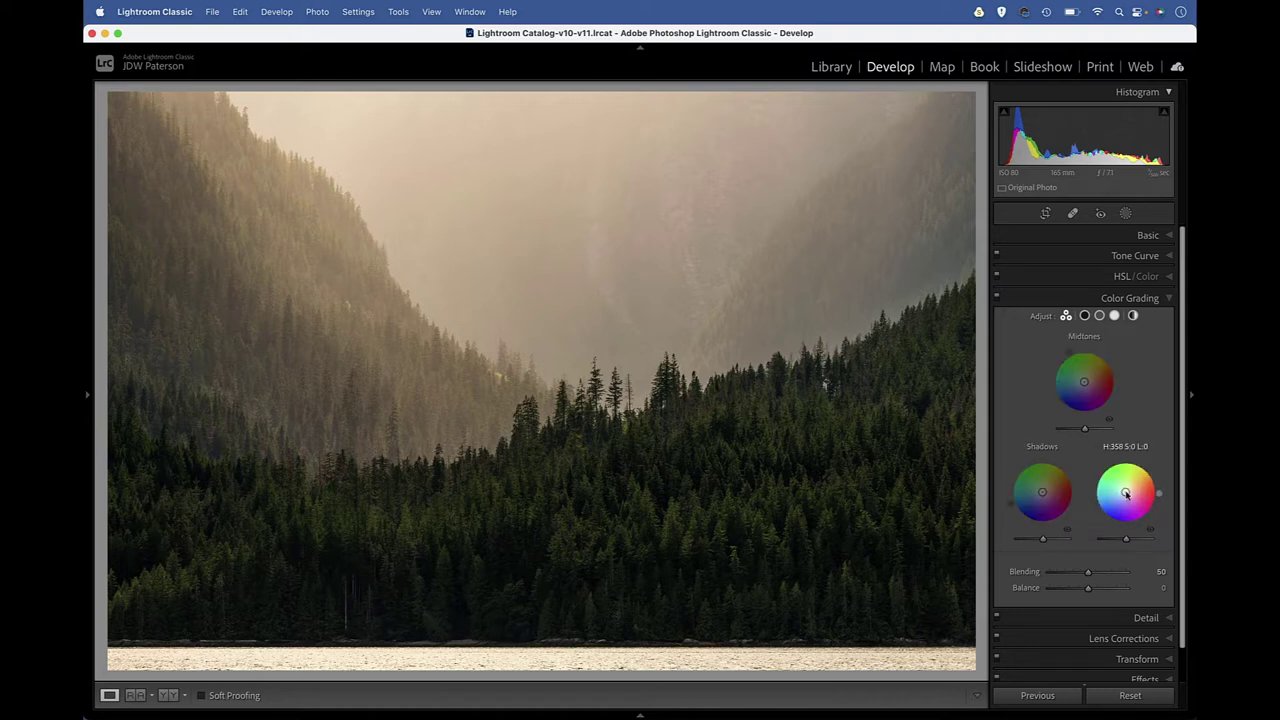
left_click(1085, 317)
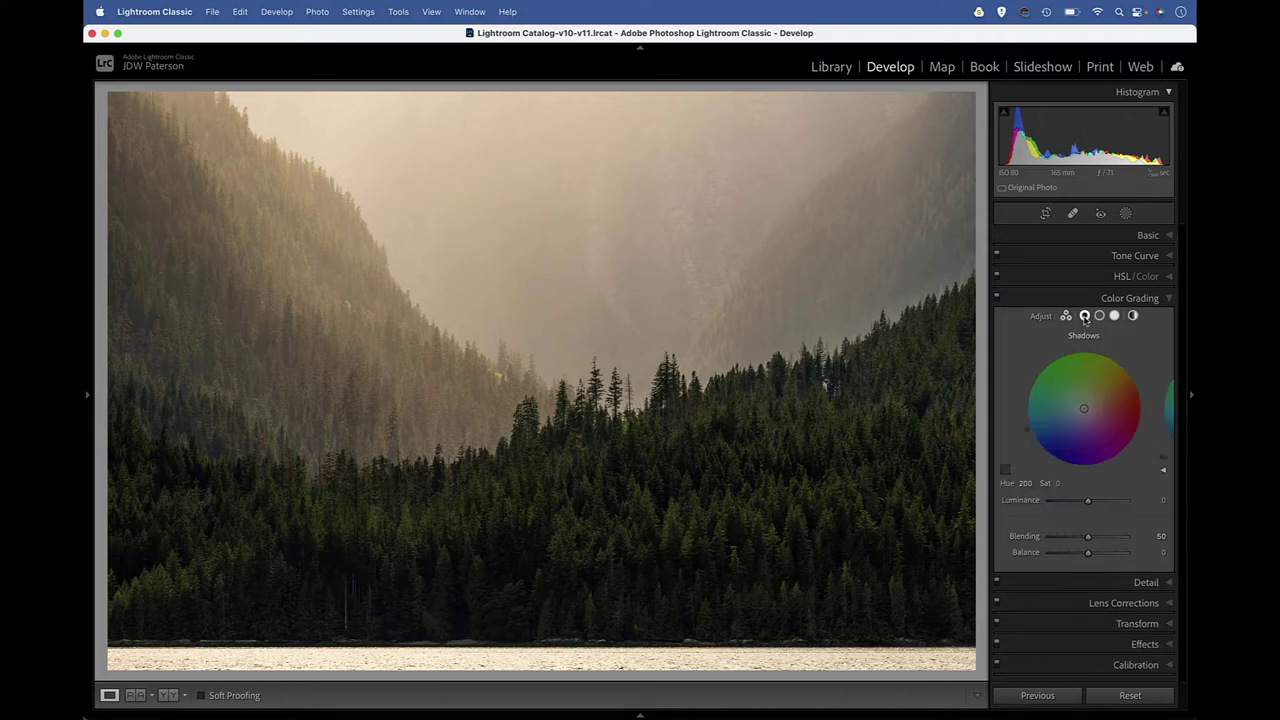
left_click(1100, 317)
left_click(1114, 316)
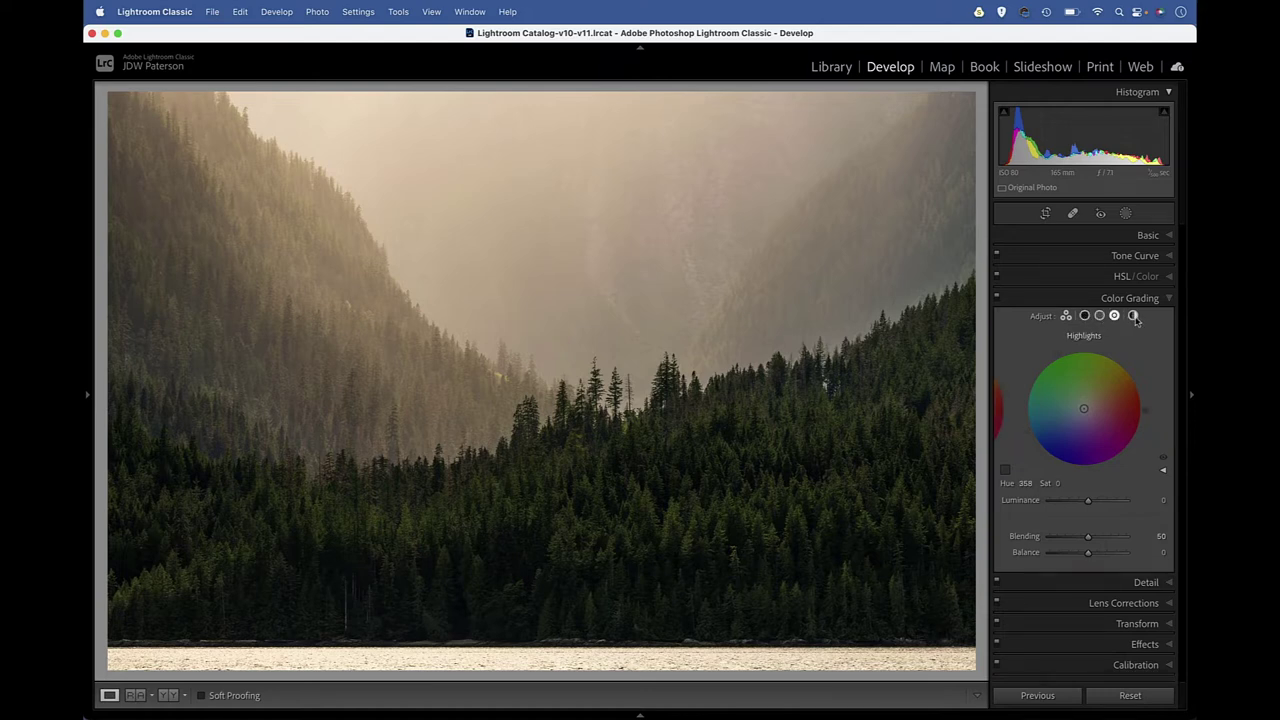
left_click(1133, 316)
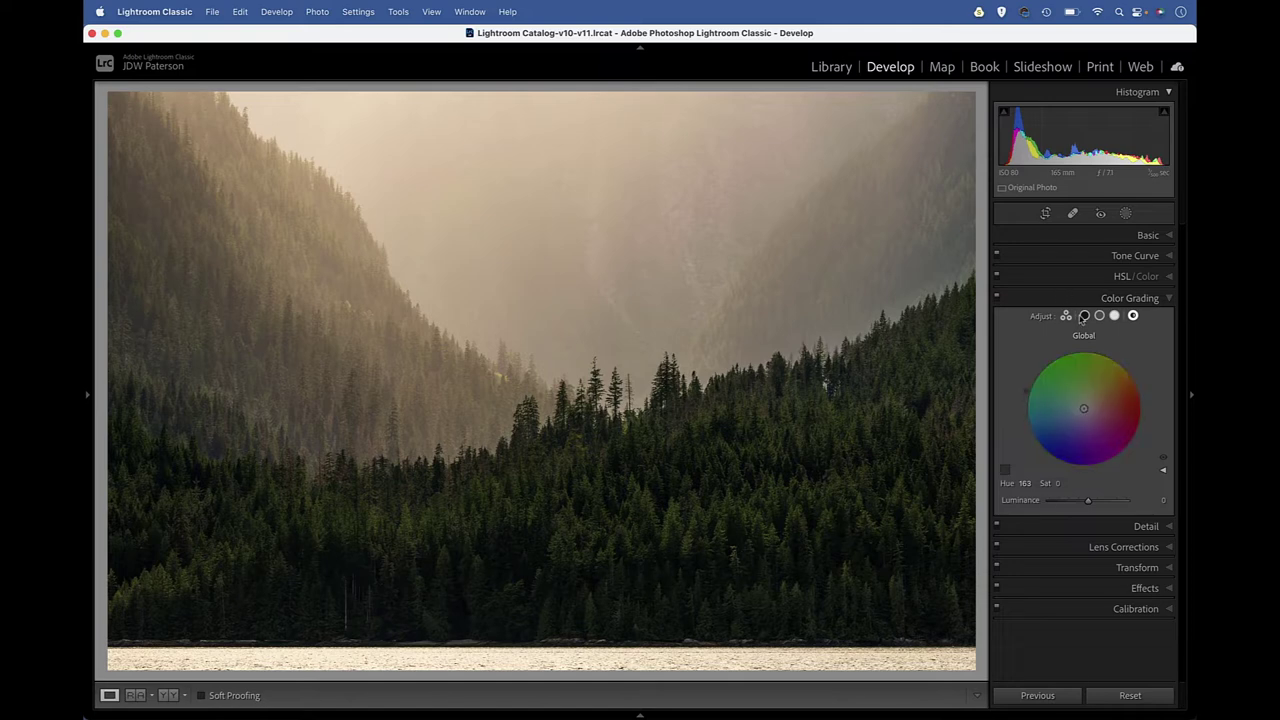
Tint the shadows blue at hue 229, saturation 60, and expand the shadow sliders.
left_click(1085, 316)
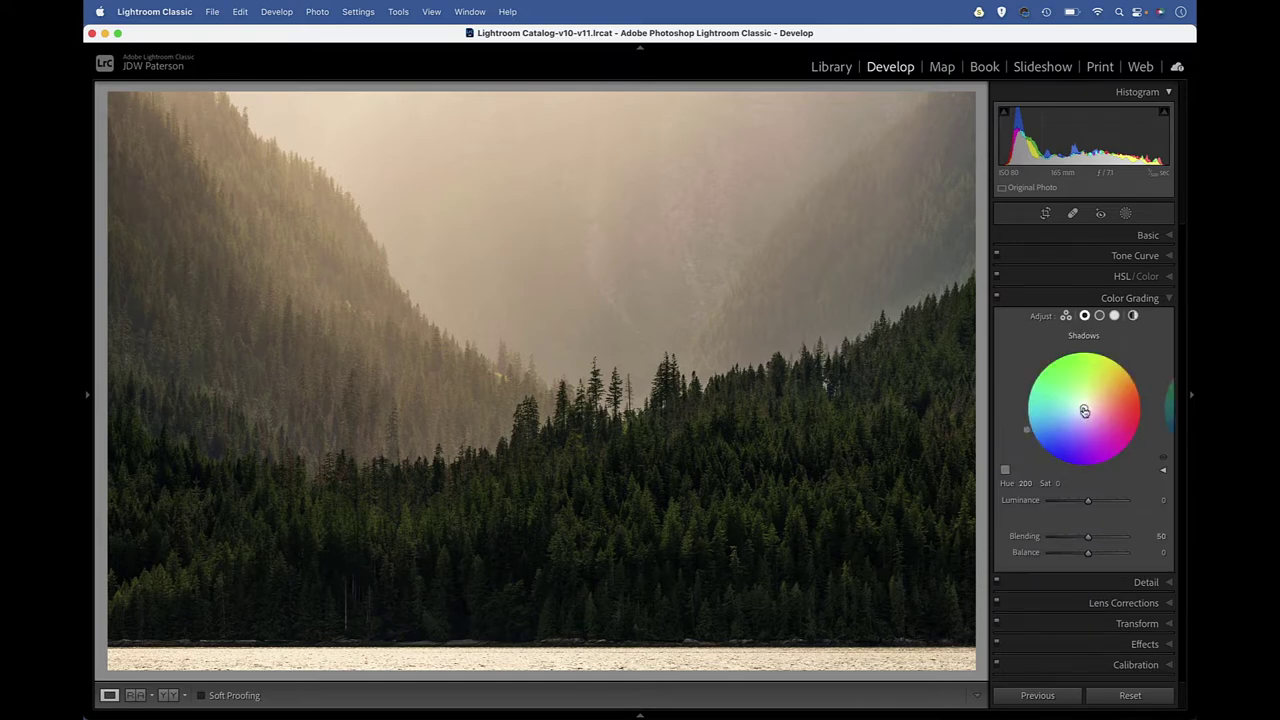
mouse_move(1085, 412)
left_mouse_down()
mouse_move(1087, 437)
mouse_move(1113, 452)
mouse_move(1125, 410)
mouse_move(1110, 378)
mouse_move(1052, 357)
mouse_move(1069, 443)
left_mouse_up()
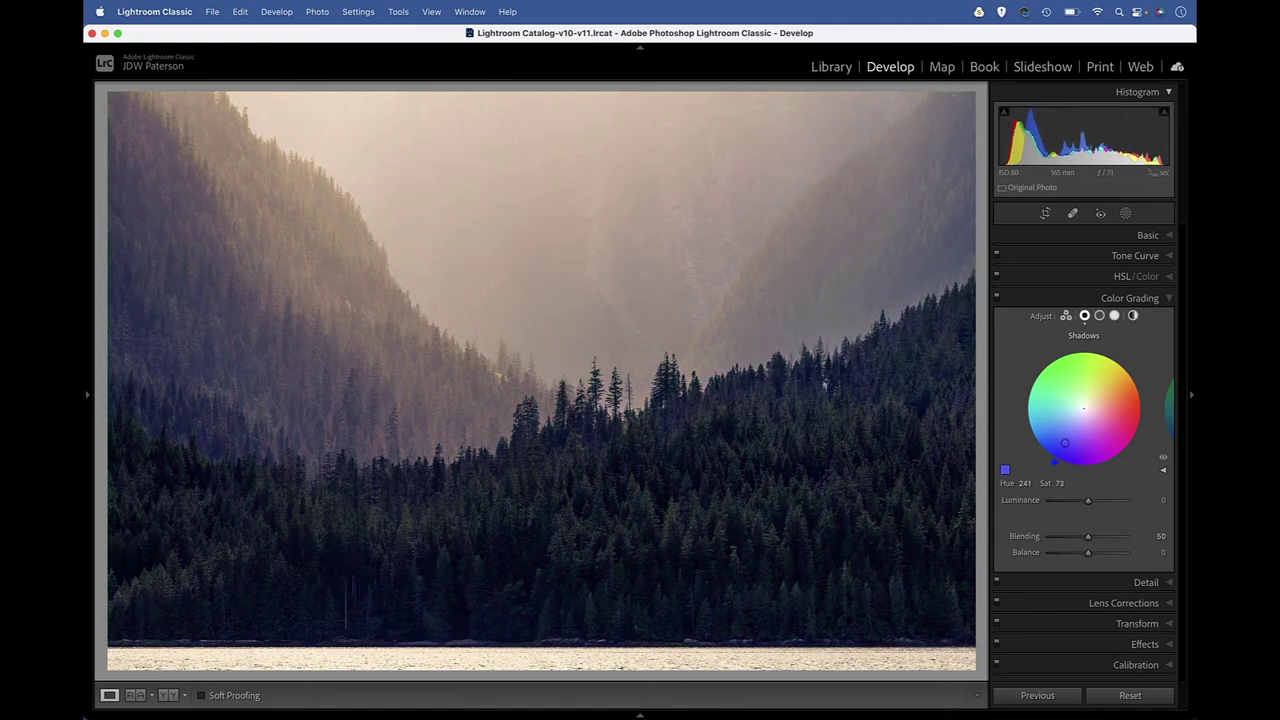
left_click_drag(1065, 441, 1045, 460)
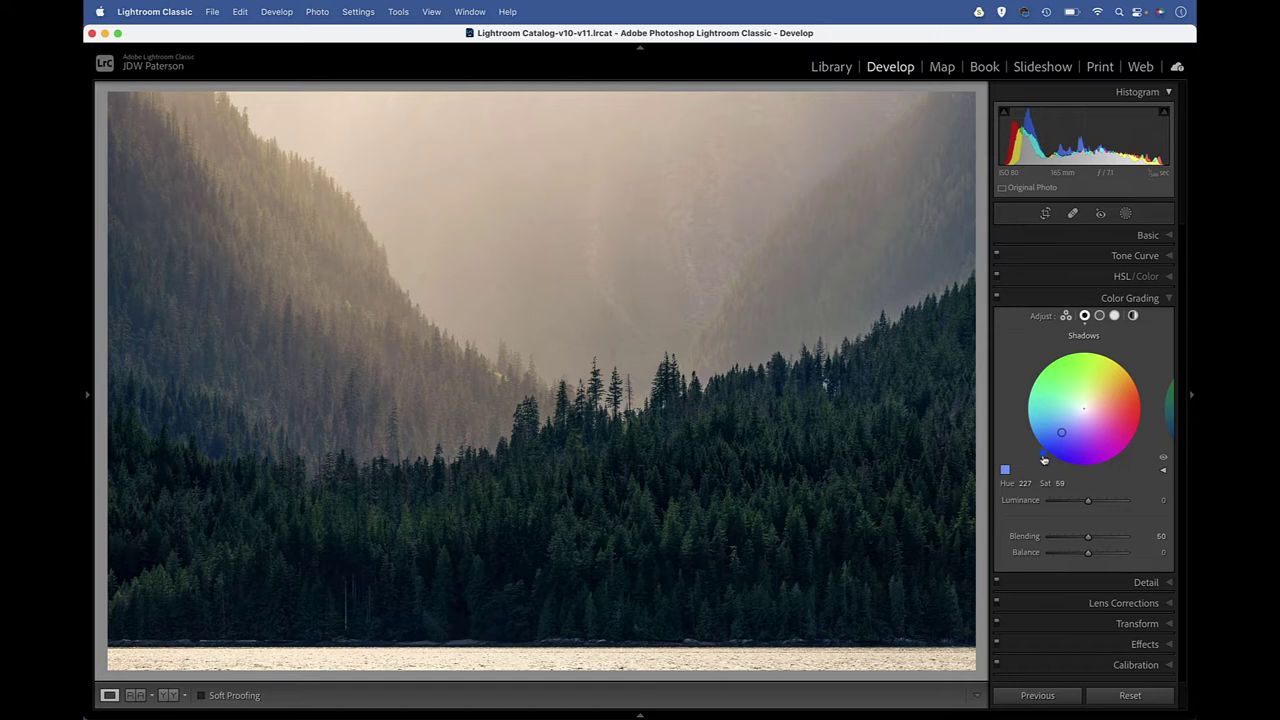
mouse_move(1043, 452)
left_mouse_down()
mouse_move(1027, 387)
mouse_move(1045, 453)
left_mouse_up()
left_click_drag(1059, 437, 1076, 416)
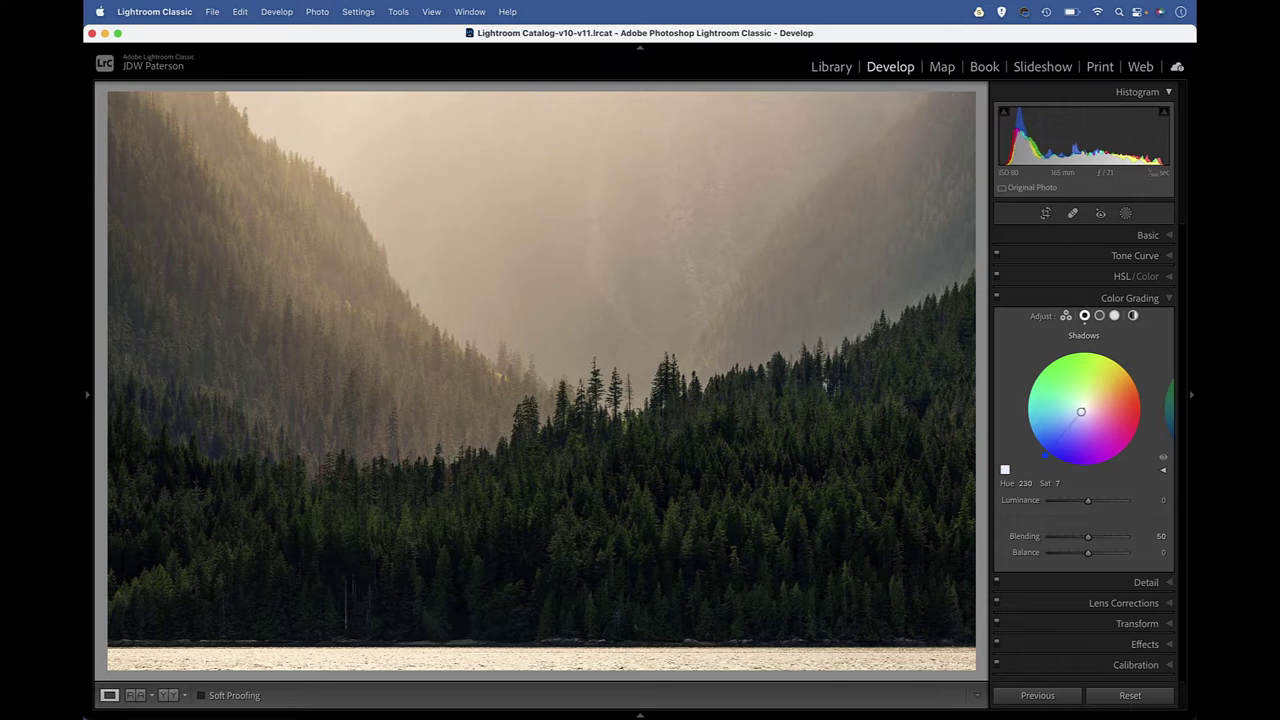
left_click_drag(1081, 411, 1064, 432)
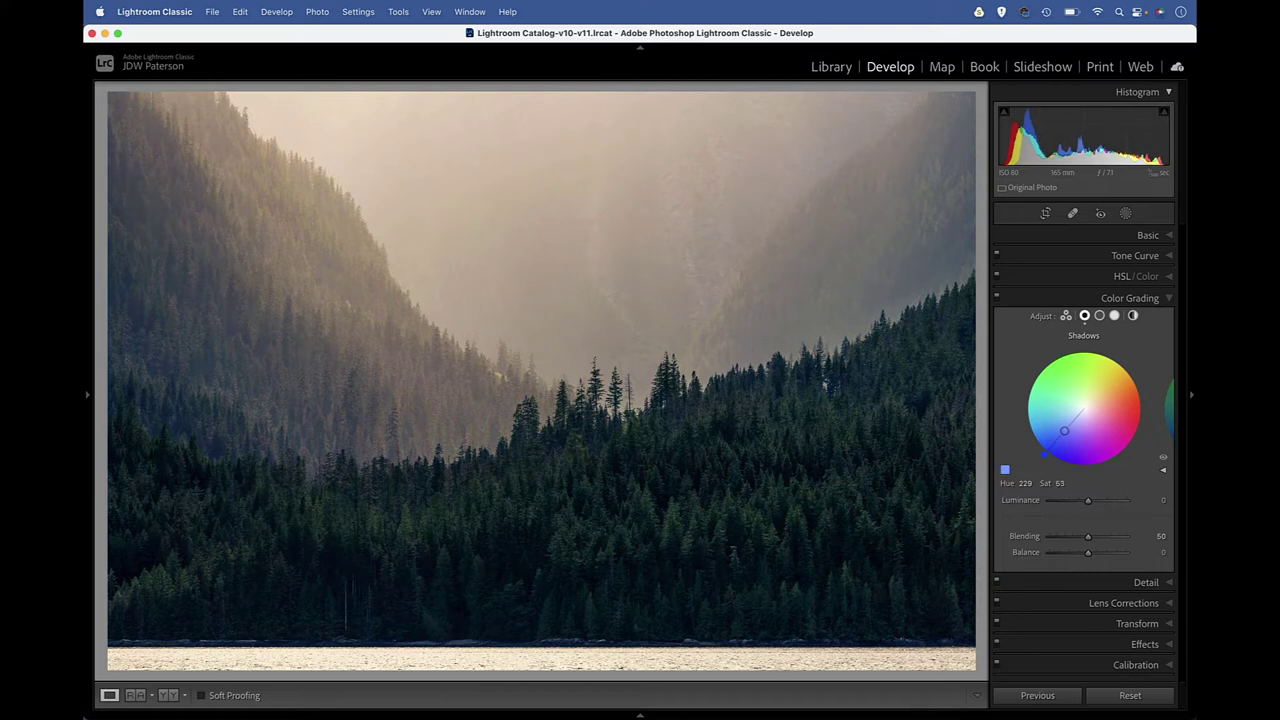
left_click(1164, 472)
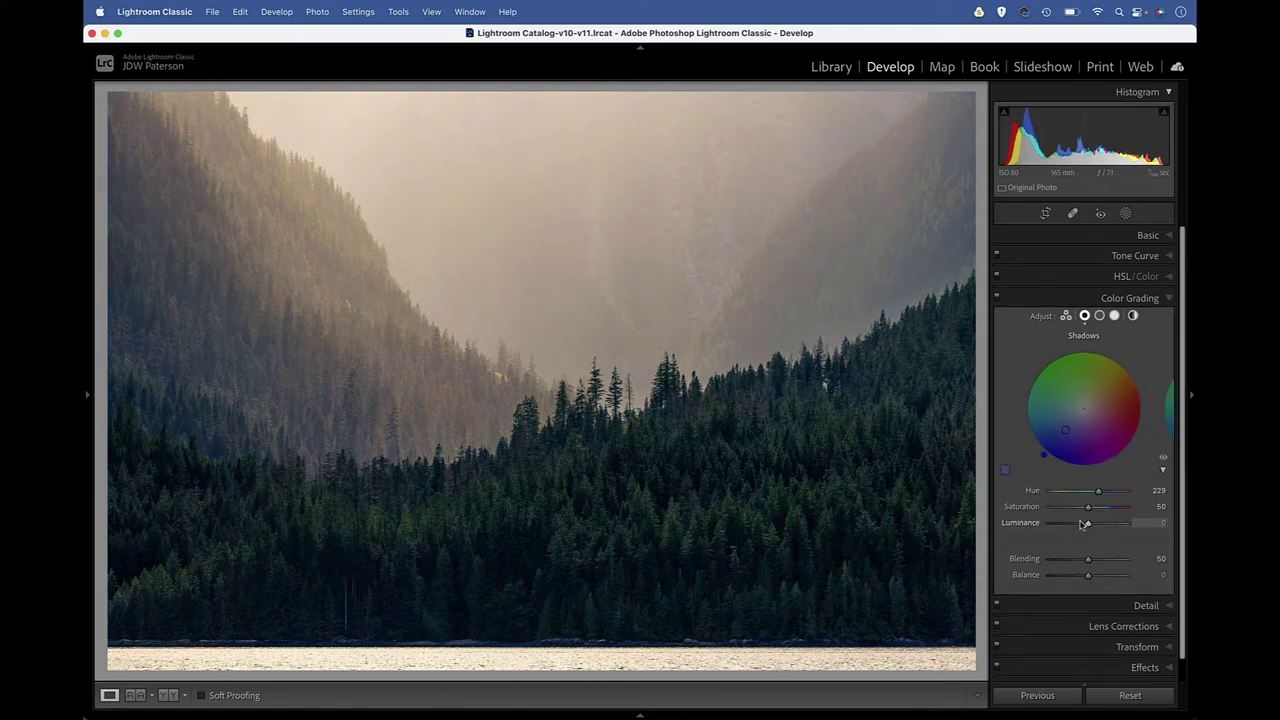
Fine-tune the shadow grade to hue 219, saturation 70 and luminance −2.
mouse_move(1098, 494)
left_mouse_down()
mouse_move(1112, 494)
mouse_move(1086, 494)
mouse_move(1101, 500)
mouse_move(1080, 510)
mouse_move(1104, 508)
left_mouse_up()
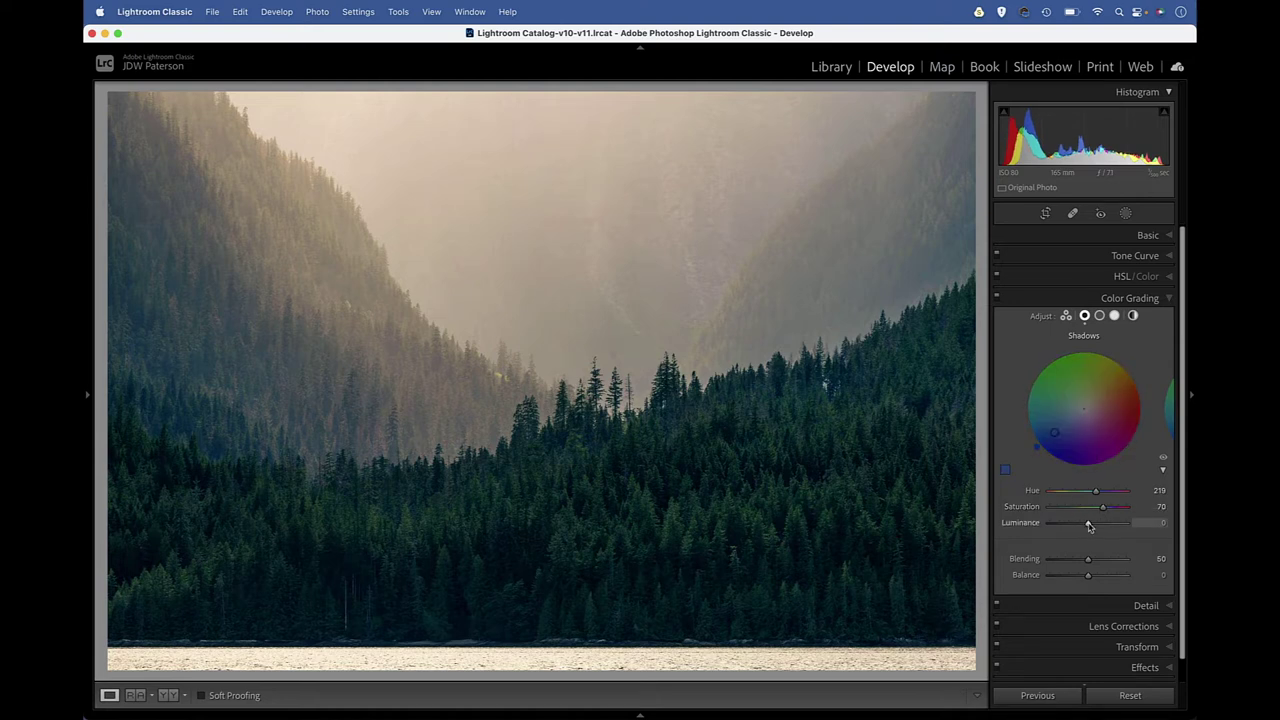
mouse_move(1088, 526)
left_mouse_down()
mouse_move(1137, 524)
mouse_move(1046, 526)
mouse_move(1087, 530)
left_mouse_up()
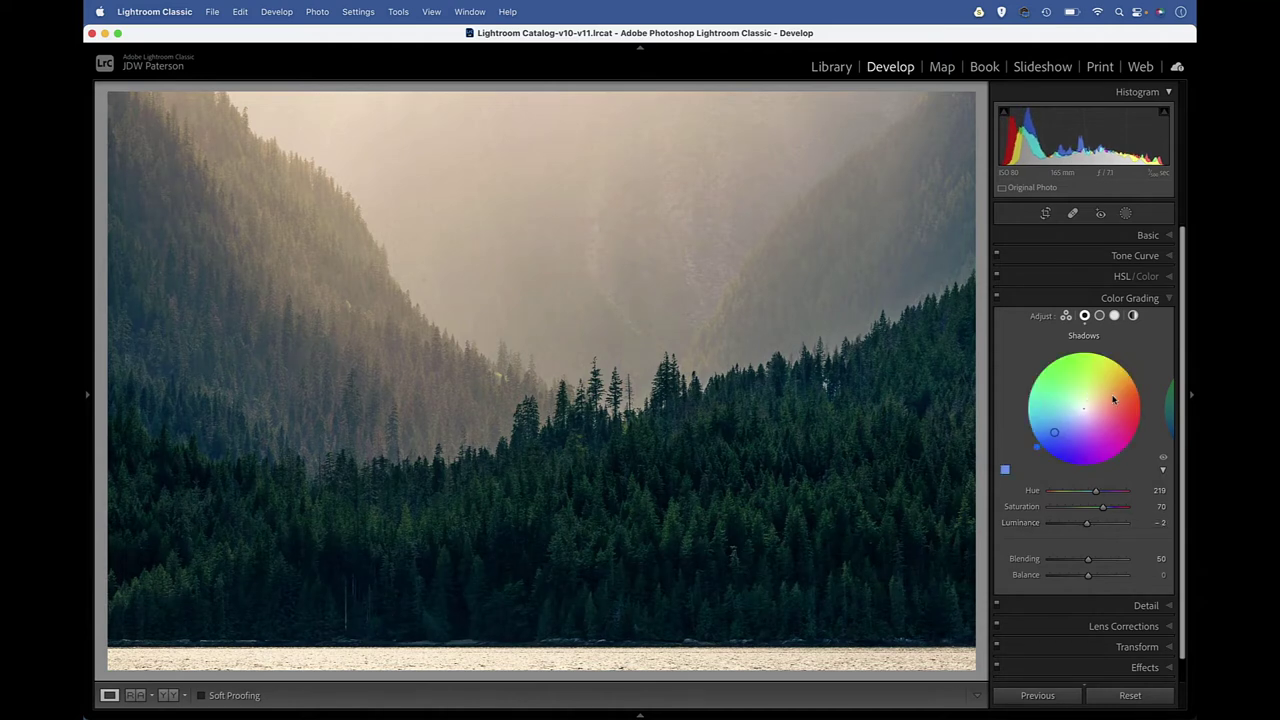
On the Highlights wheel, tint the highlights warm, moving from yellow toward pink-red.
left_click(1168, 408)
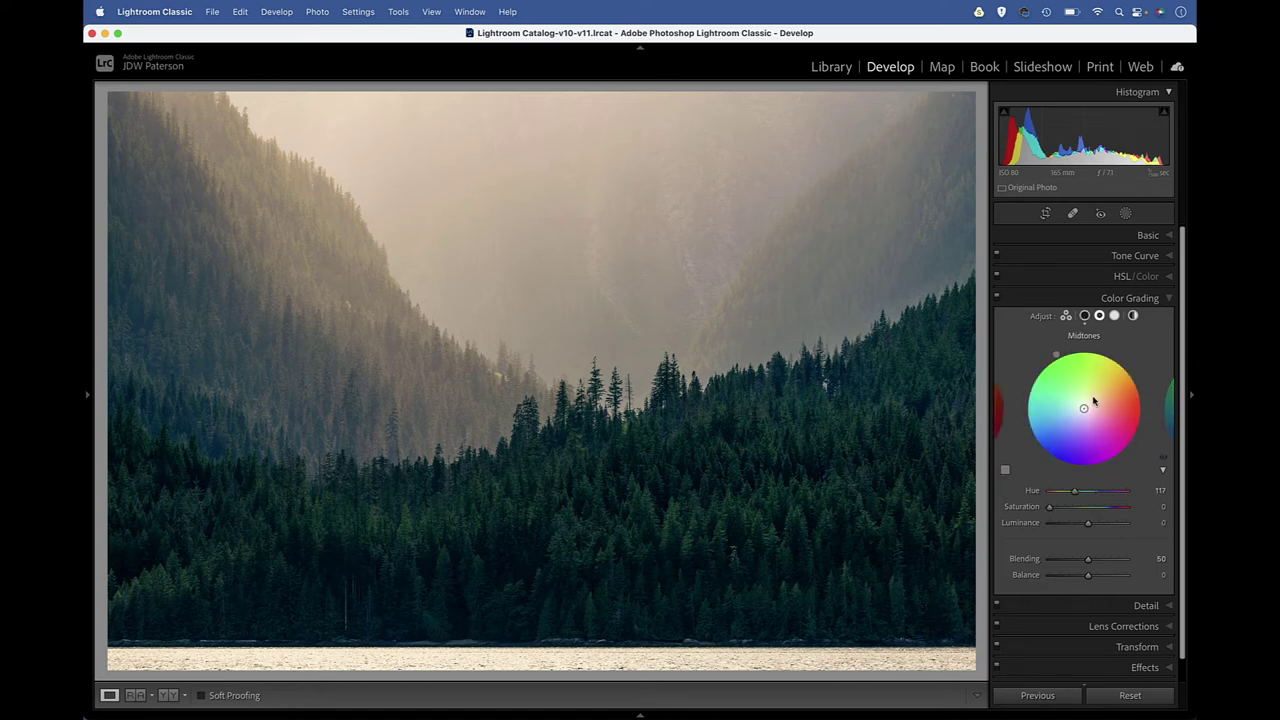
left_click(1171, 418)
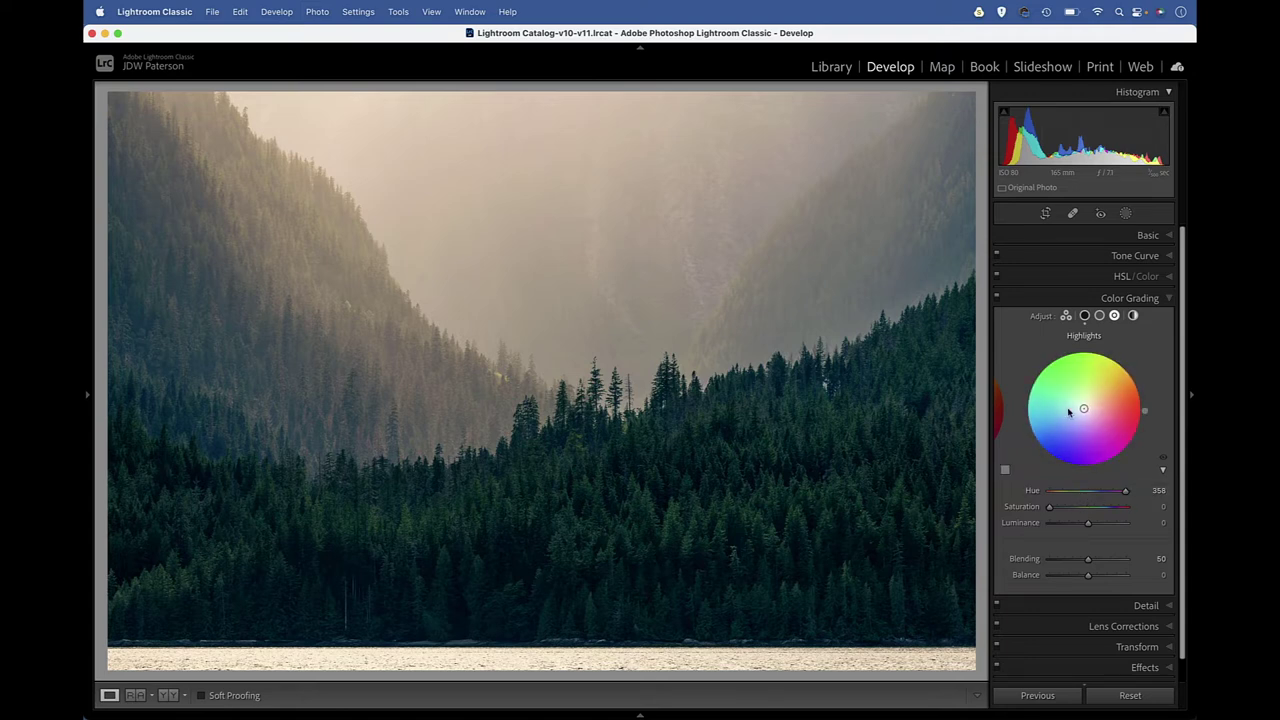
left_click_drag(1083, 408, 1104, 388)
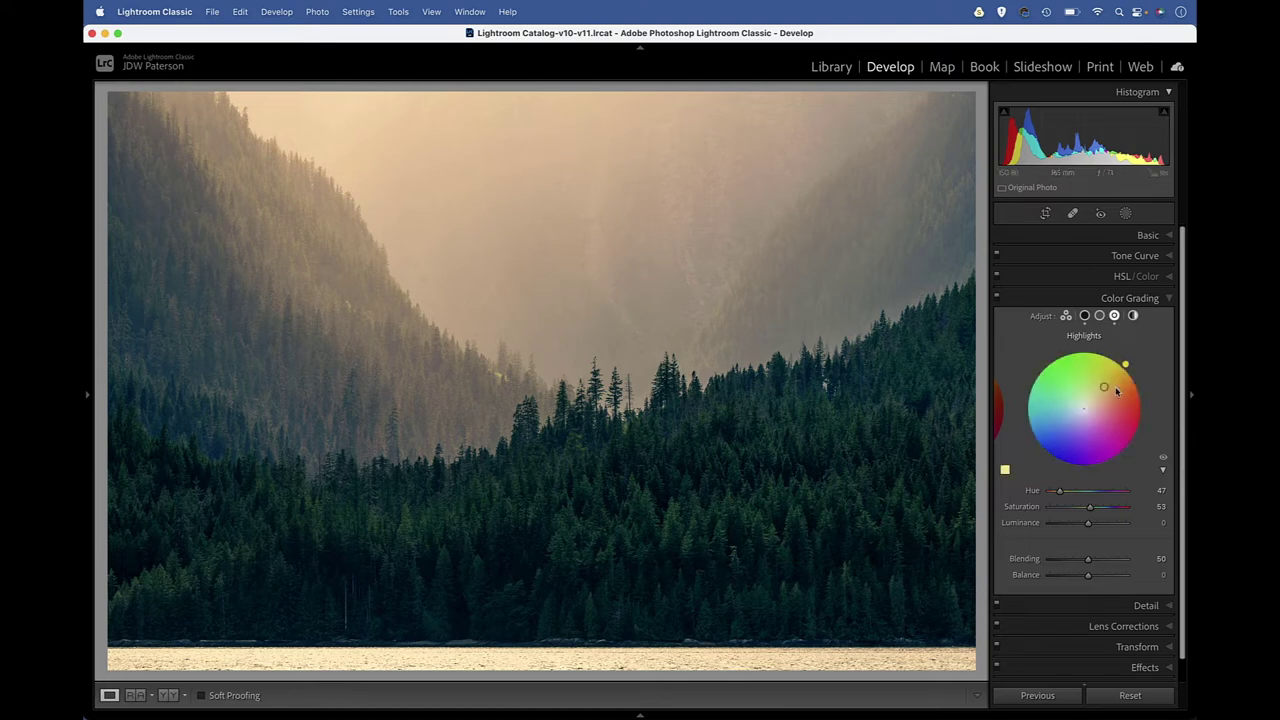
mouse_move(1105, 389)
left_mouse_down()
mouse_move(1122, 416)
mouse_move(1120, 360)
mouse_move(1104, 383)
mouse_move(1120, 380)
left_mouse_up()
Tint the midtones green at hue 117, saturation 23, then toggle grading off and on to compare.
left_click(1003, 410)
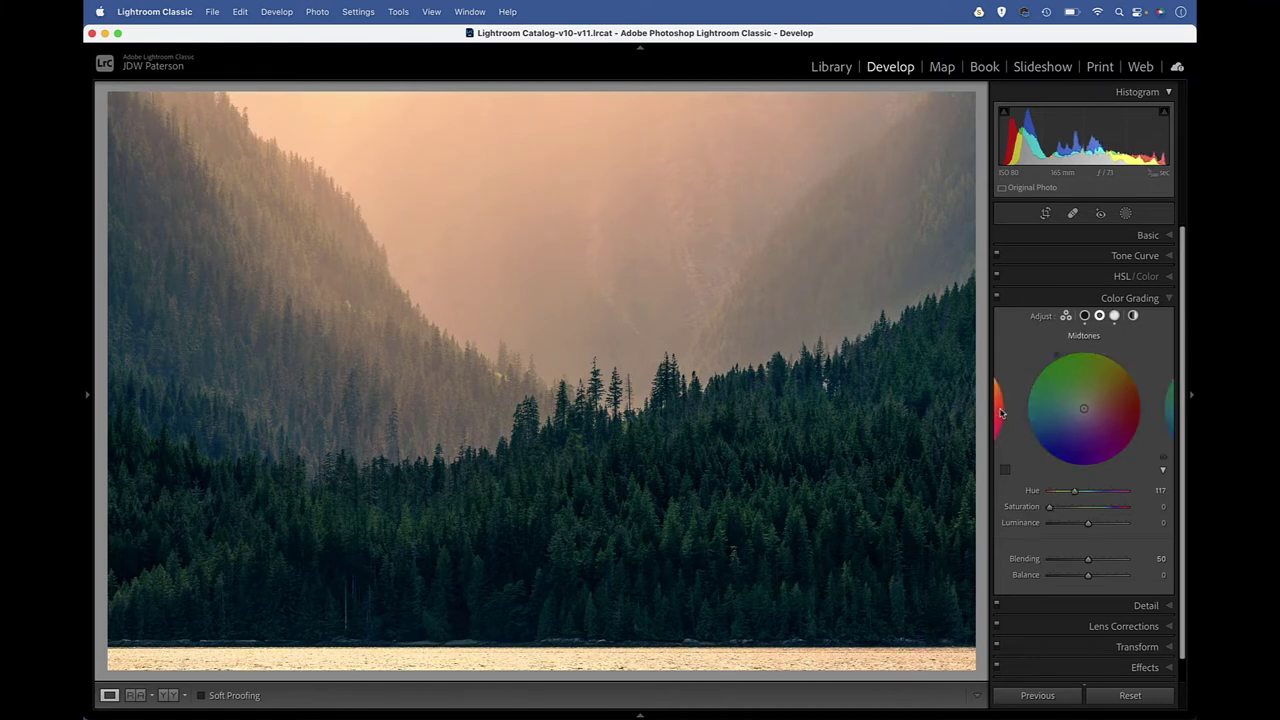
left_click_drag(1084, 411, 1078, 397)
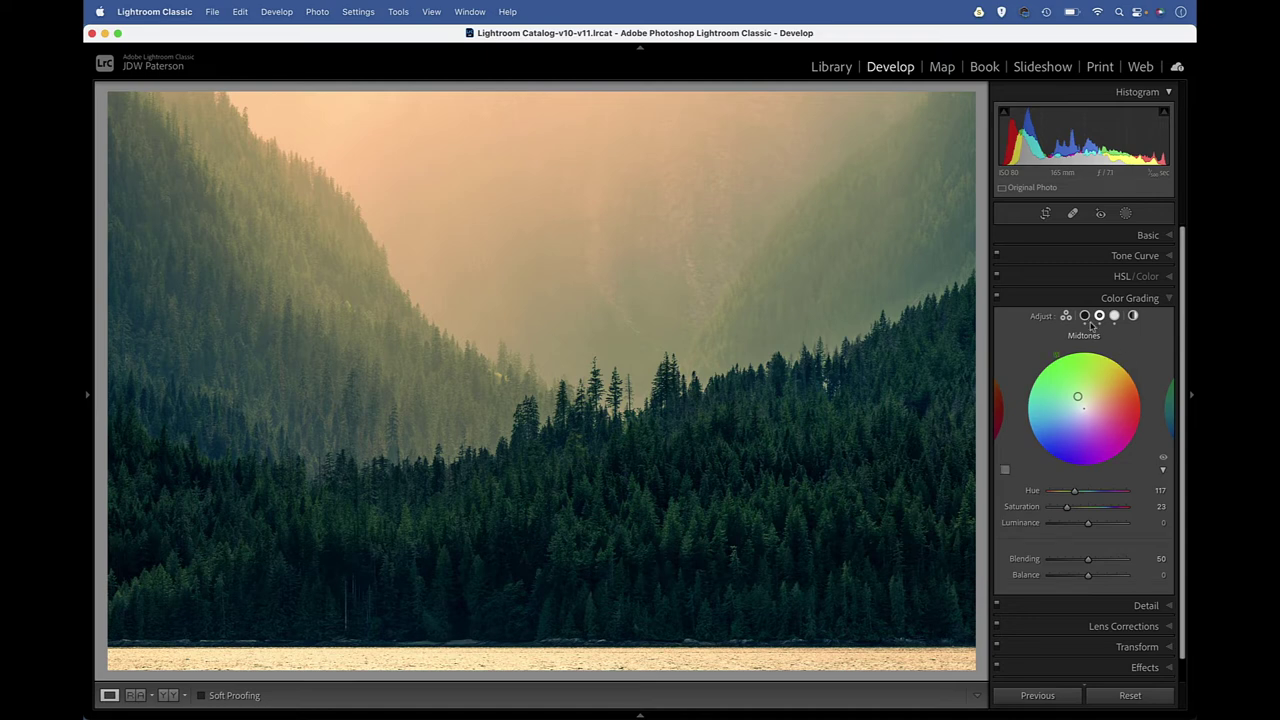
left_click(996, 300)
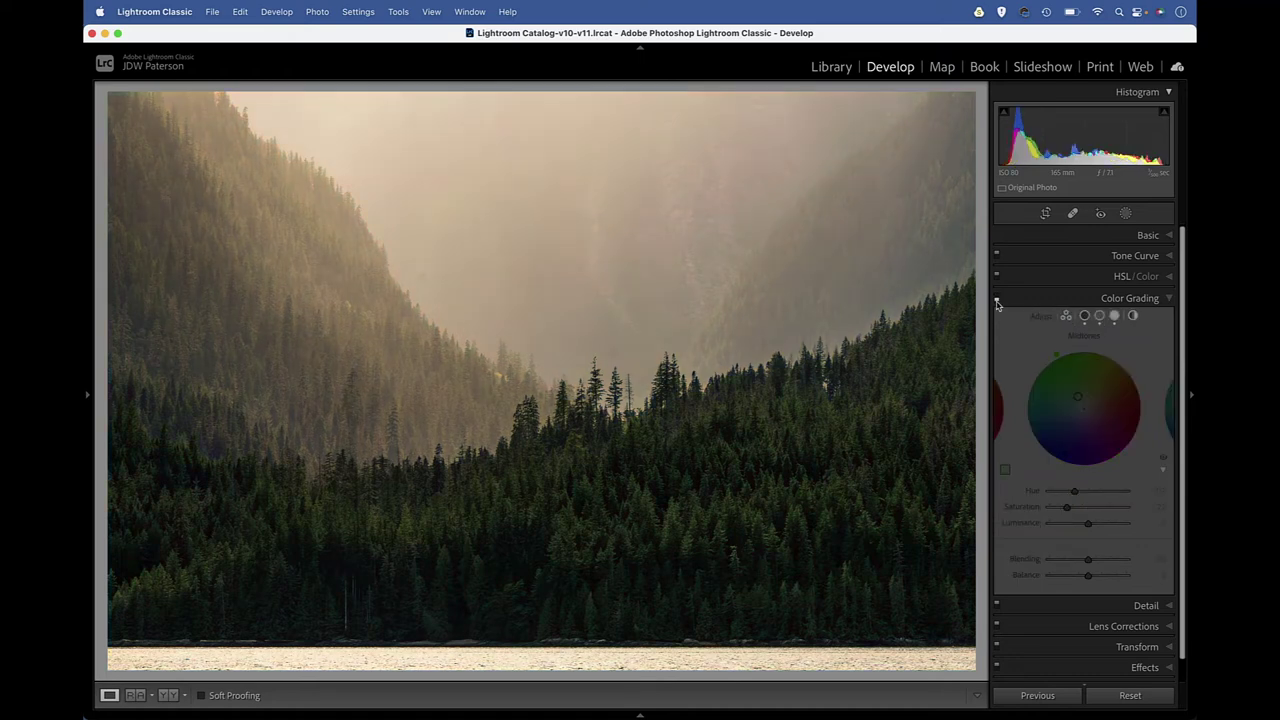
left_click(996, 298)
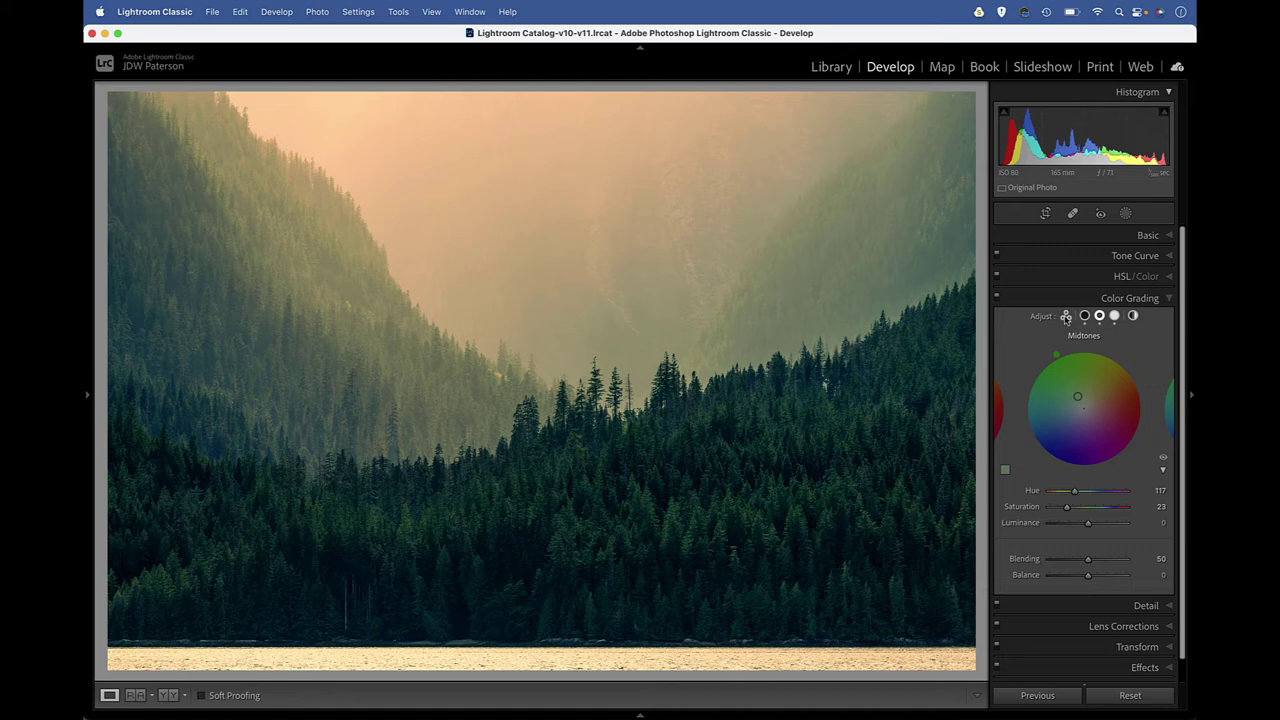
In the three-wheel view, darken the shadows' luminance and brighten the highlights' luminance.
left_click(1066, 317)
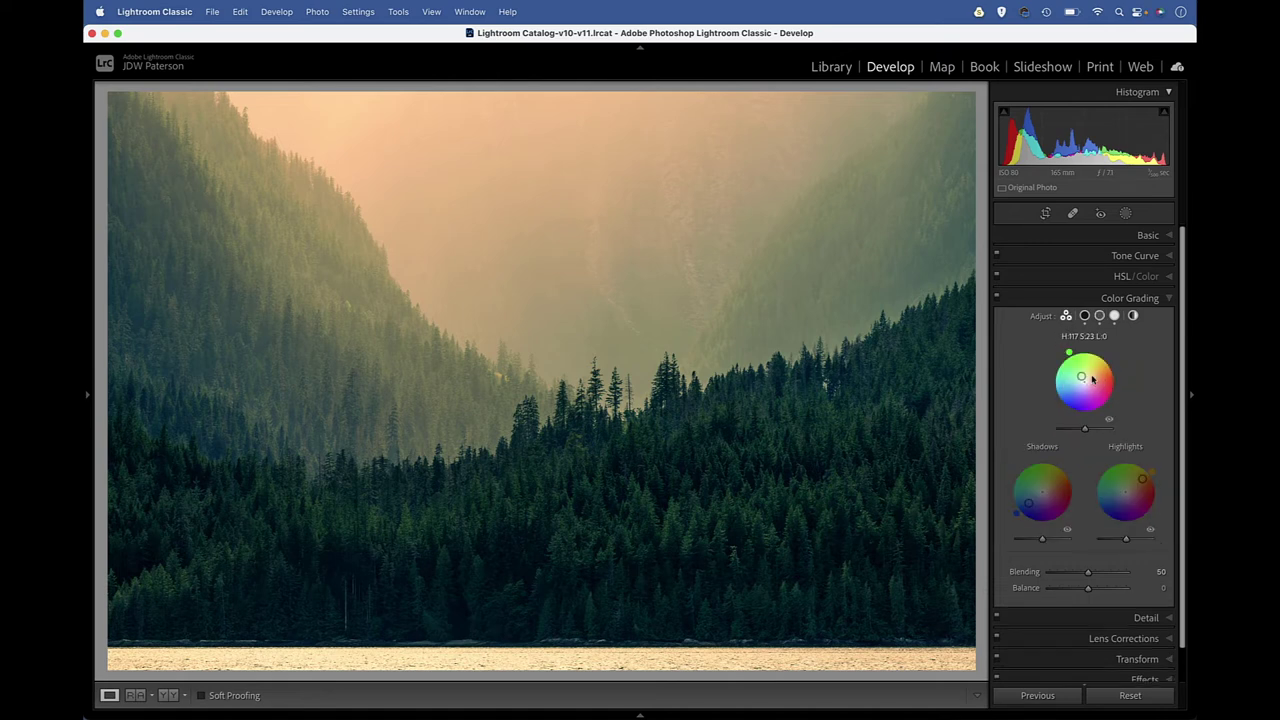
mouse_move(1085, 431)
left_mouse_down()
mouse_move(1100, 431)
mouse_move(1084, 432)
left_mouse_up()
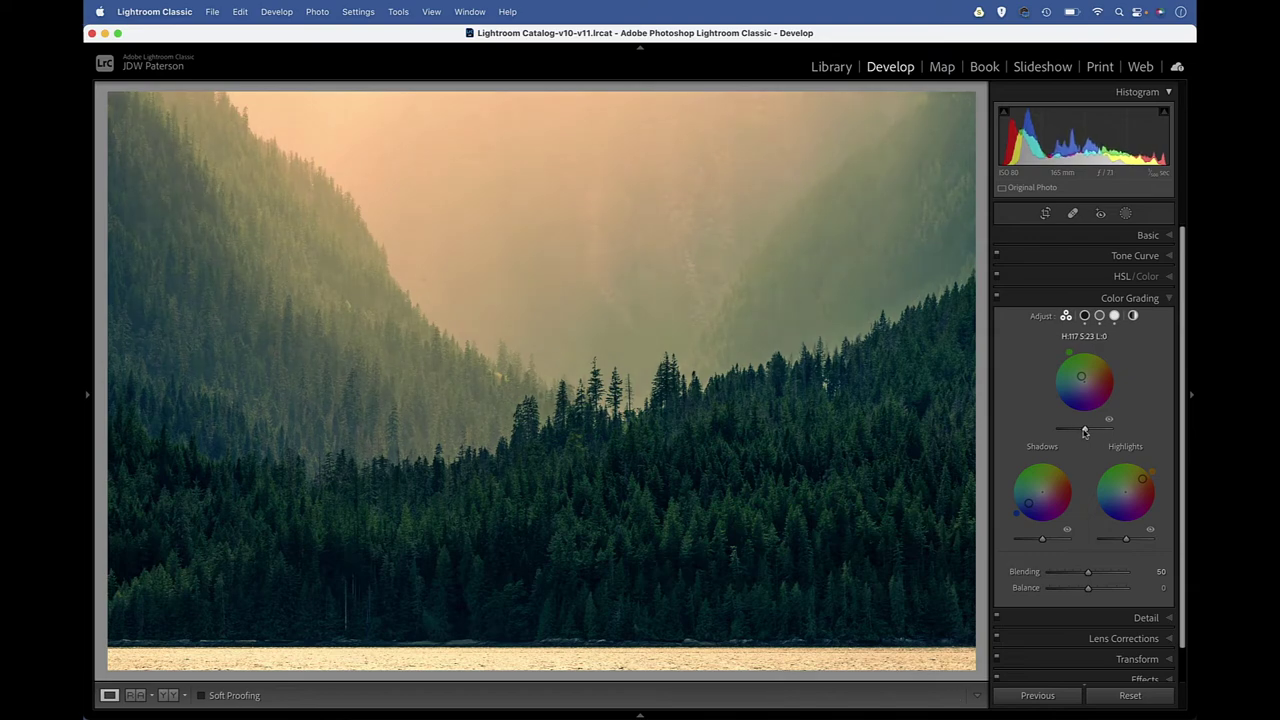
mouse_move(1043, 539)
left_mouse_down()
mouse_move(1030, 541)
mouse_move(1041, 541)
left_mouse_up()
mouse_move(1126, 539)
left_mouse_down()
mouse_move(1114, 541)
mouse_move(1128, 541)
left_mouse_up()
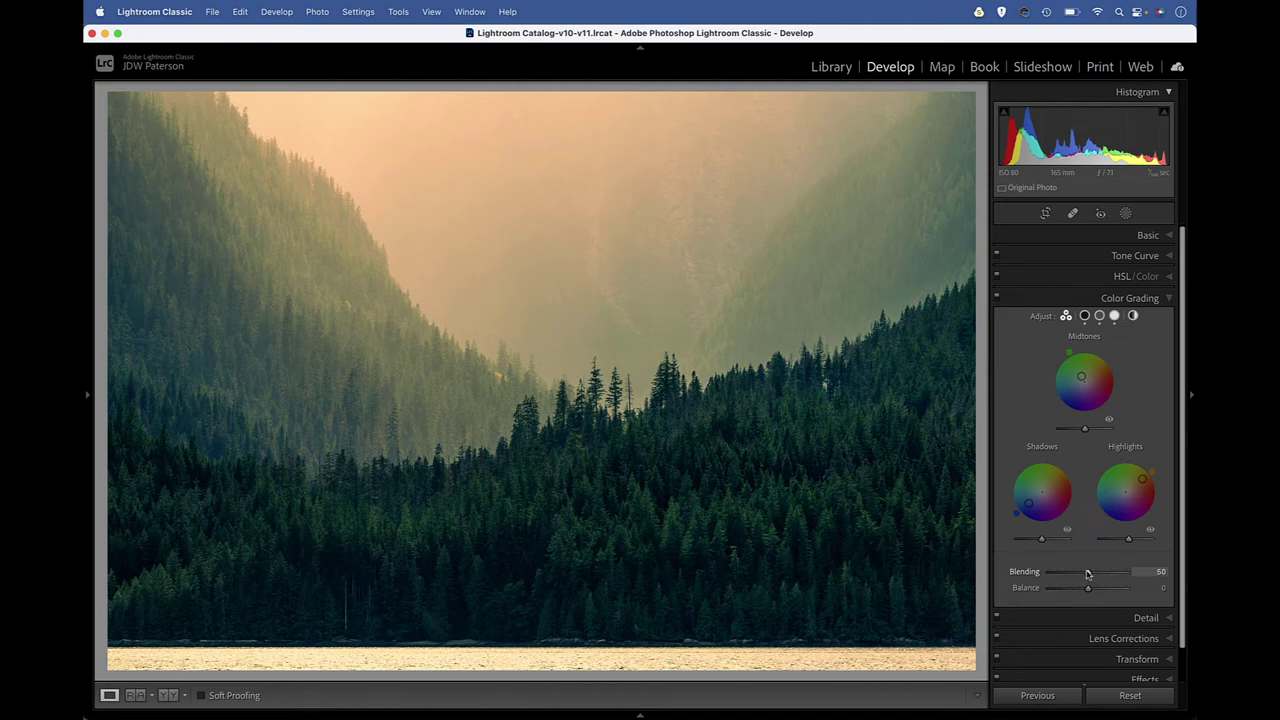
Try Blending at maximum and zero, then settle it at 70.
left_click_drag(1088, 573, 1090, 574)
left_click_drag(1091, 573, 1157, 576)
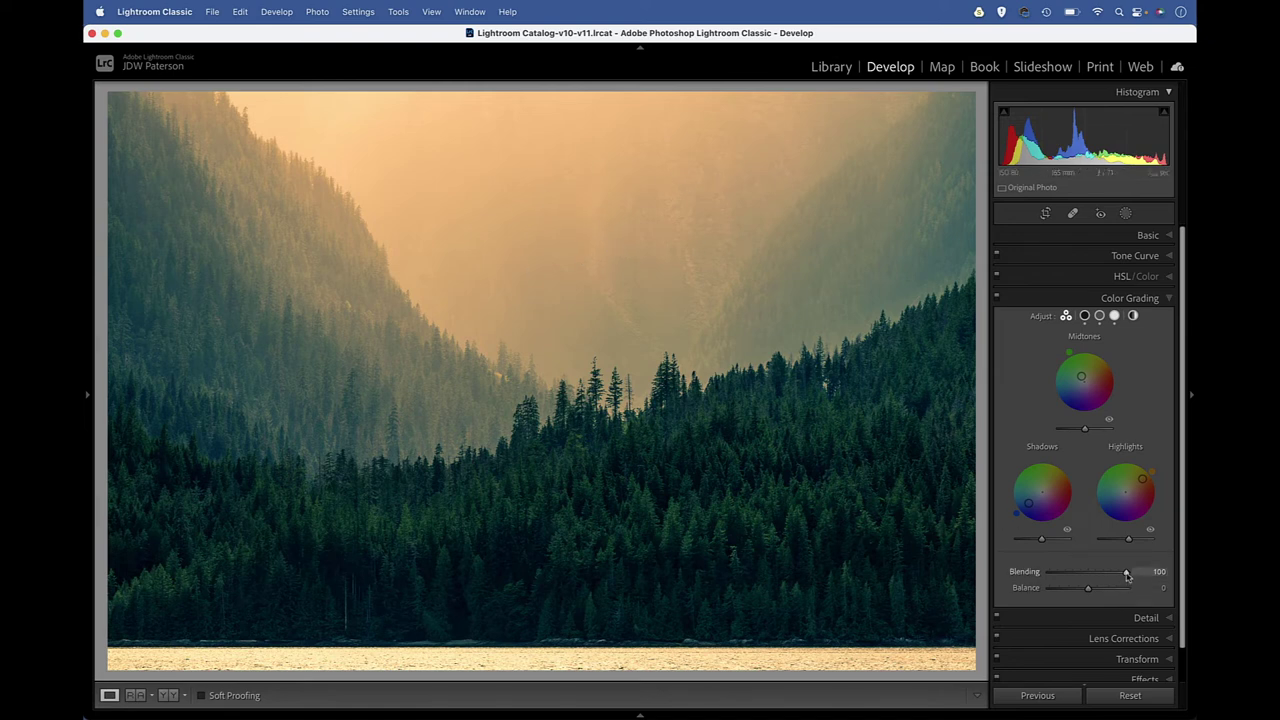
left_click_drag(1127, 575, 947, 578)
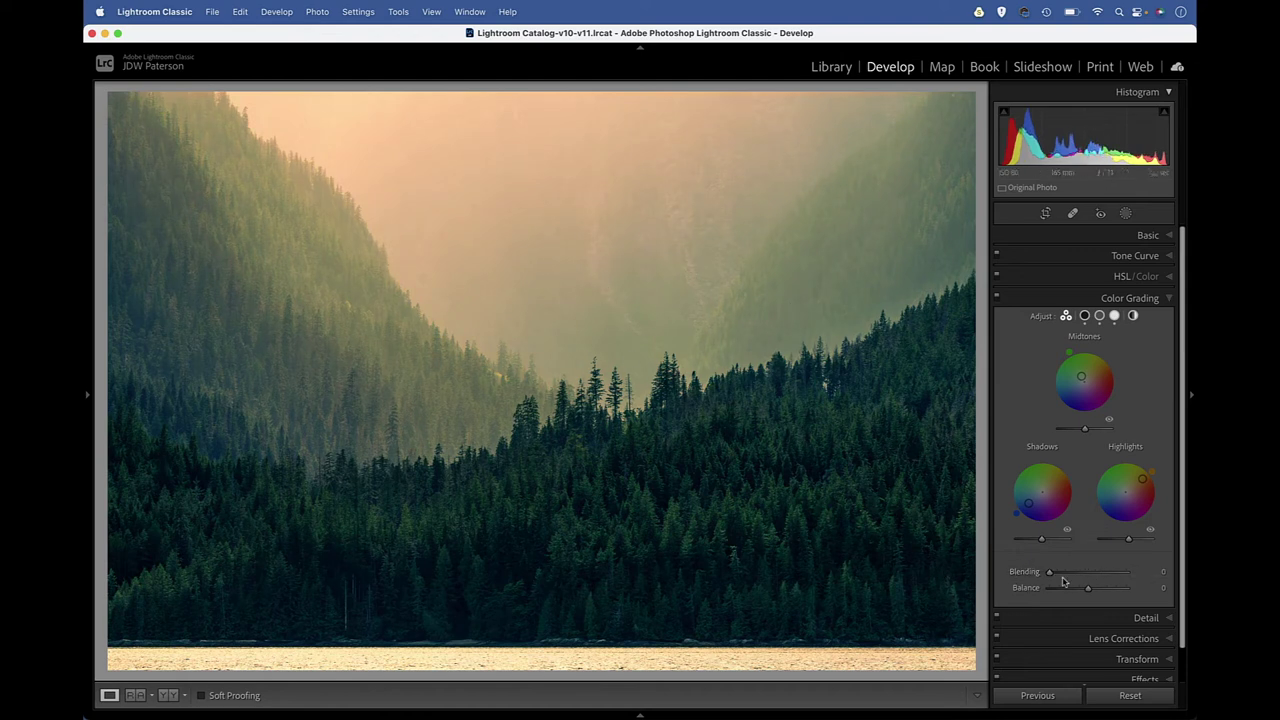
left_click_drag(1049, 573, 1104, 577)
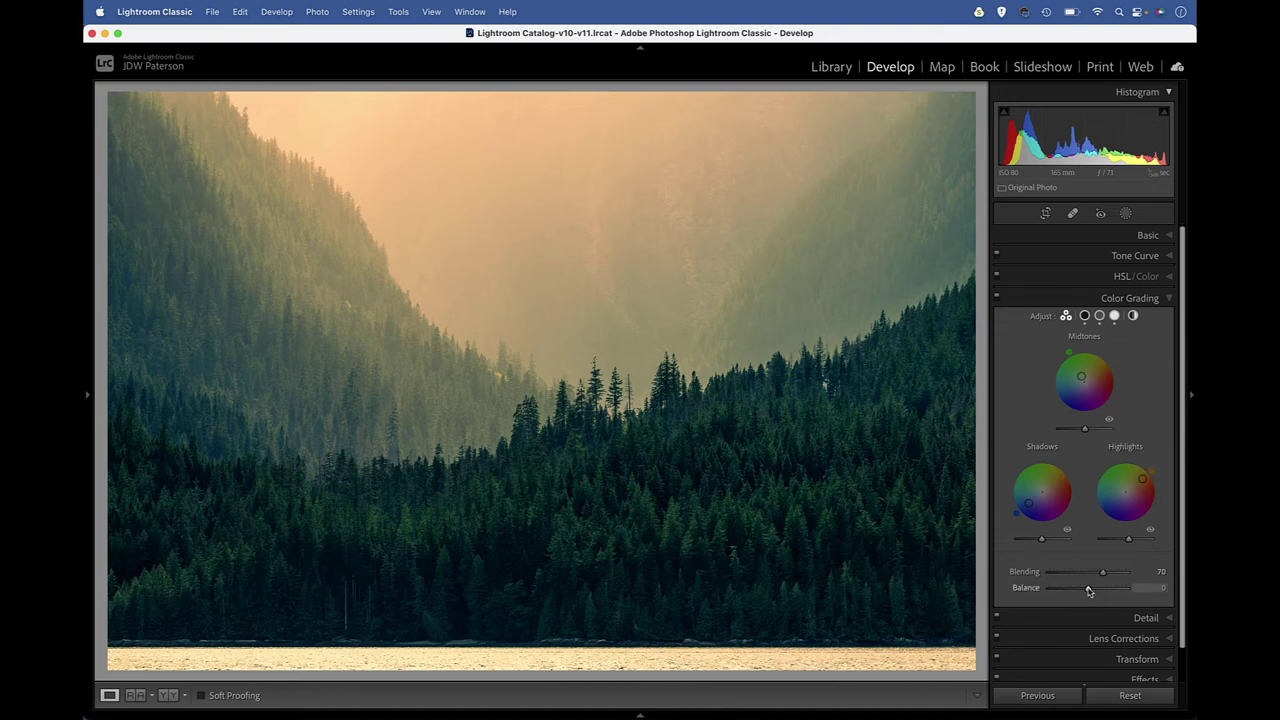
Compare Balance toward shadows and highlights, then settle it at +3.
left_click_drag(1088, 591, 1058, 591)
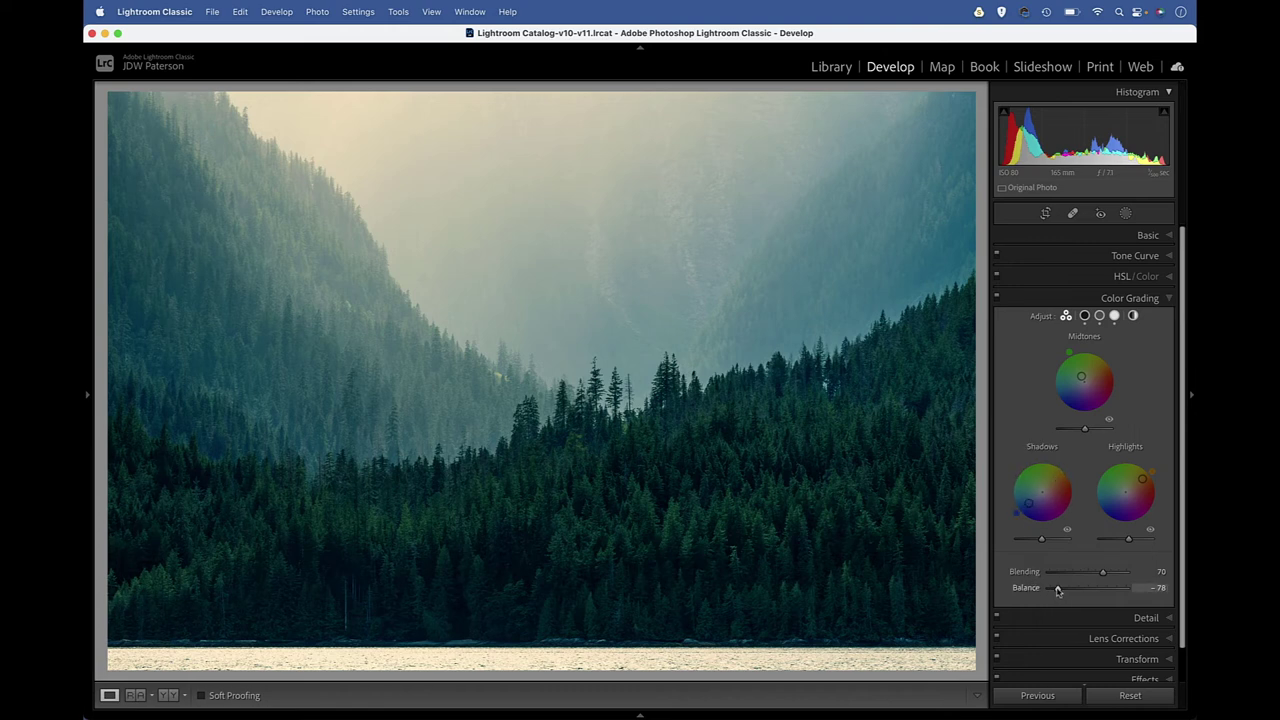
left_click_drag(1058, 591, 1119, 592)
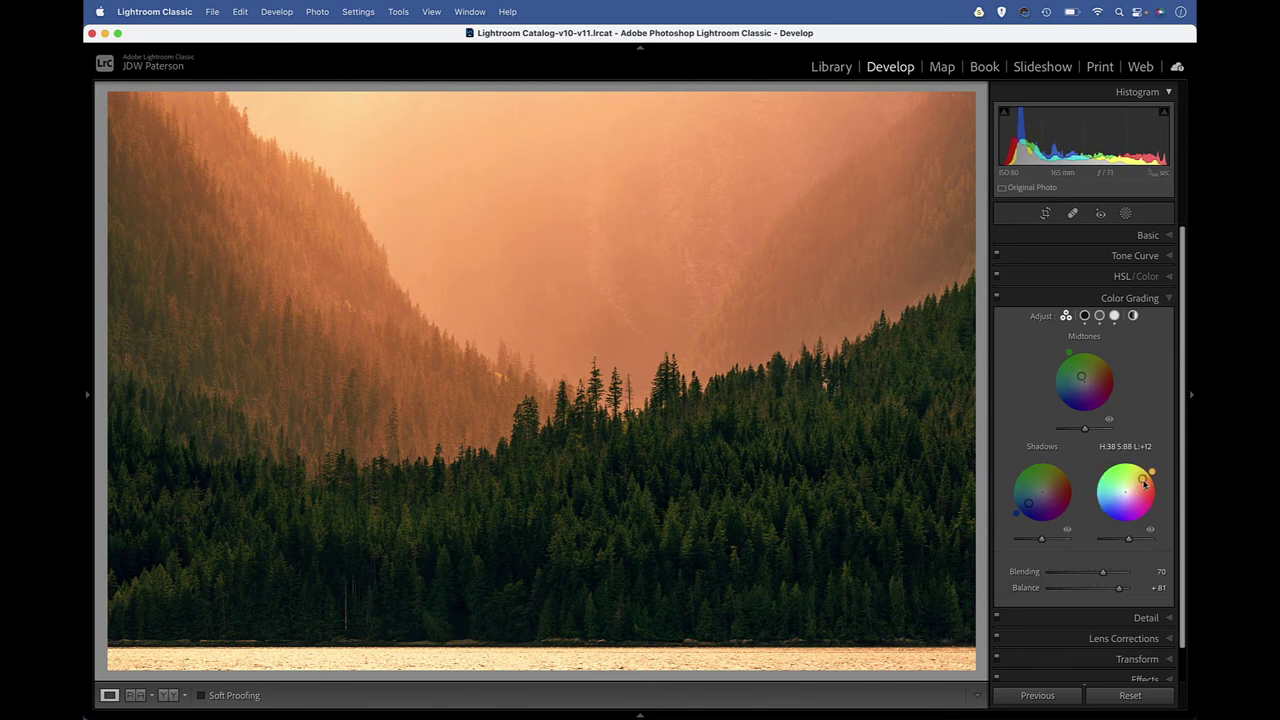
left_click_drag(1120, 590, 1089, 594)
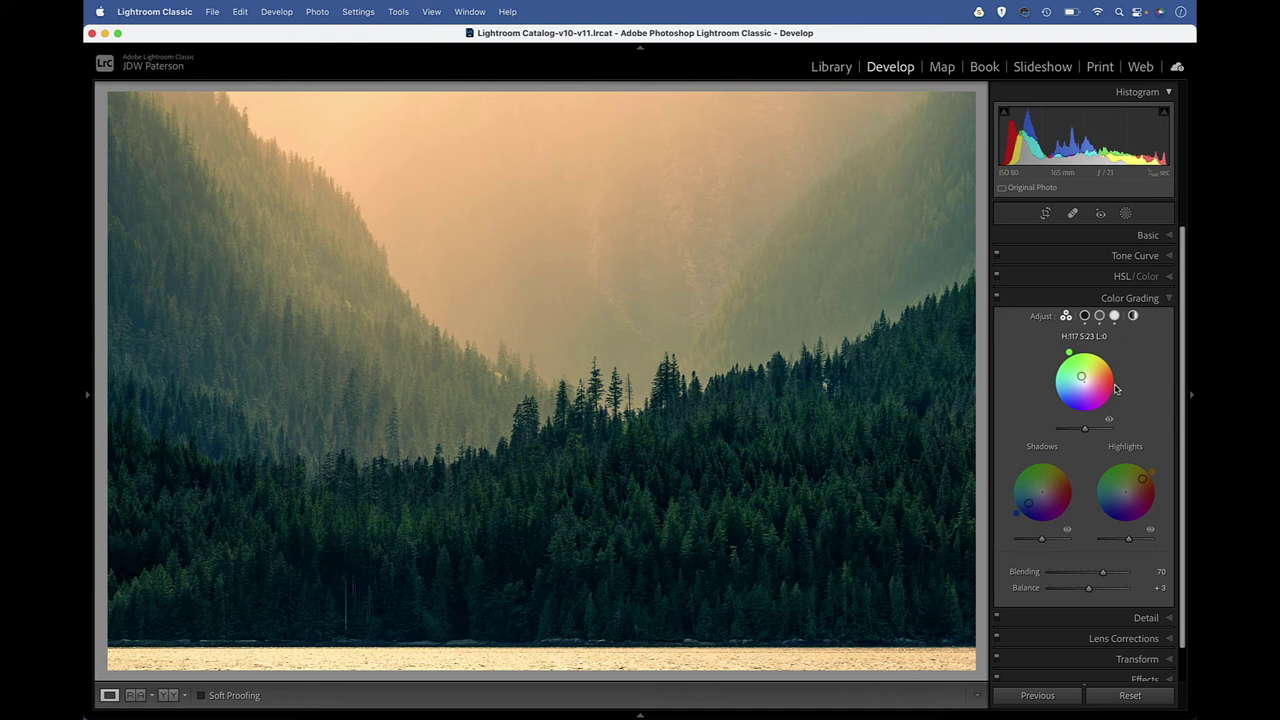
Convert to black and white, reset all three wheels, and tint the shadows red-brown for sepia.
key("v")
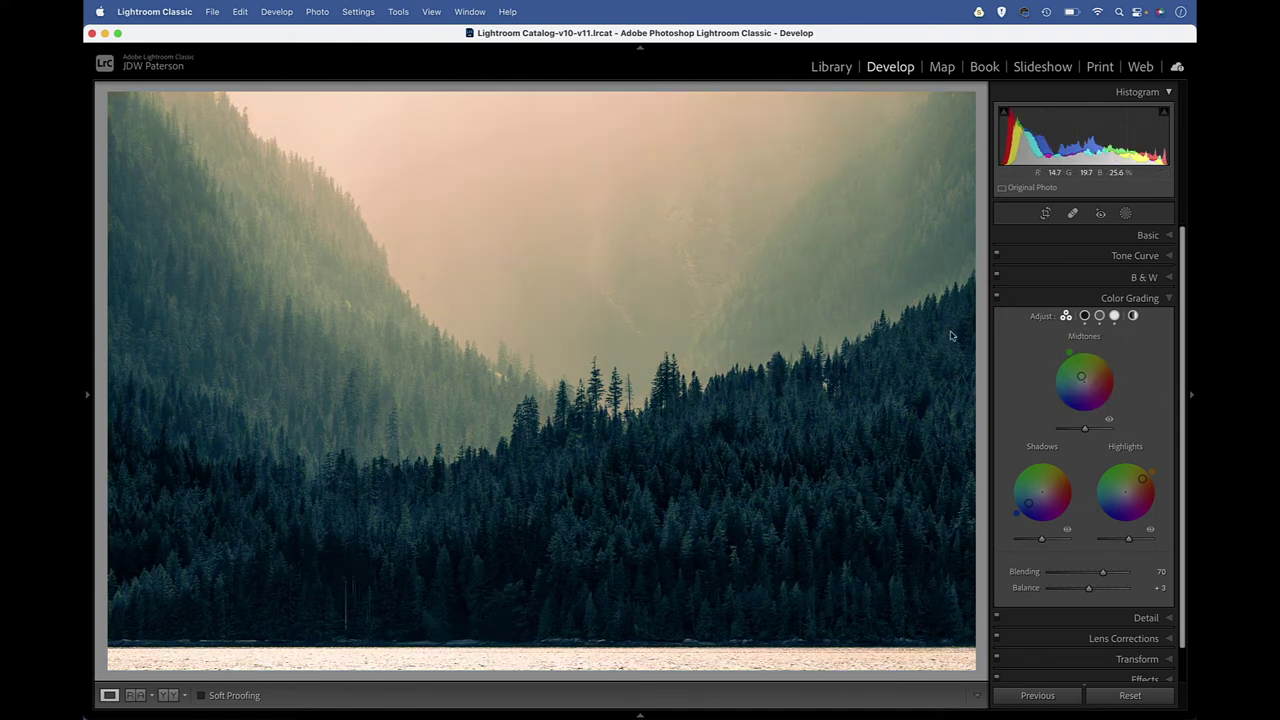
double_click(1081, 378)
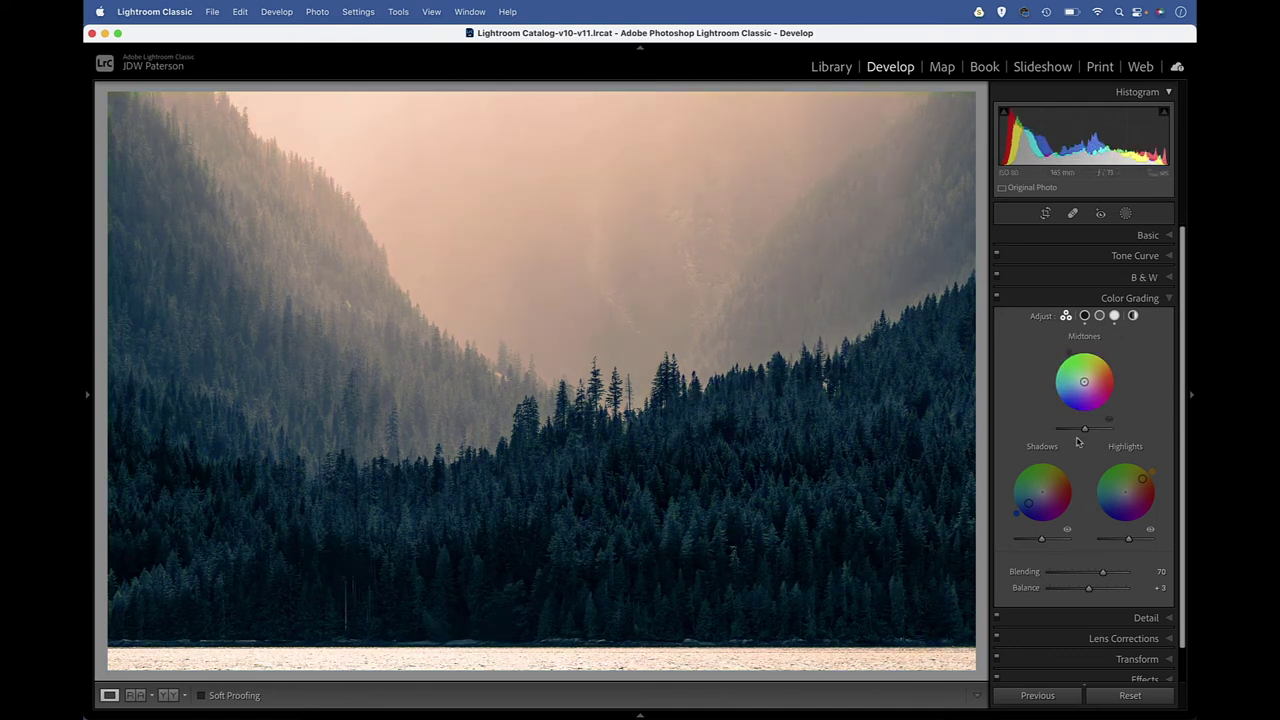
double_click(1028, 502)
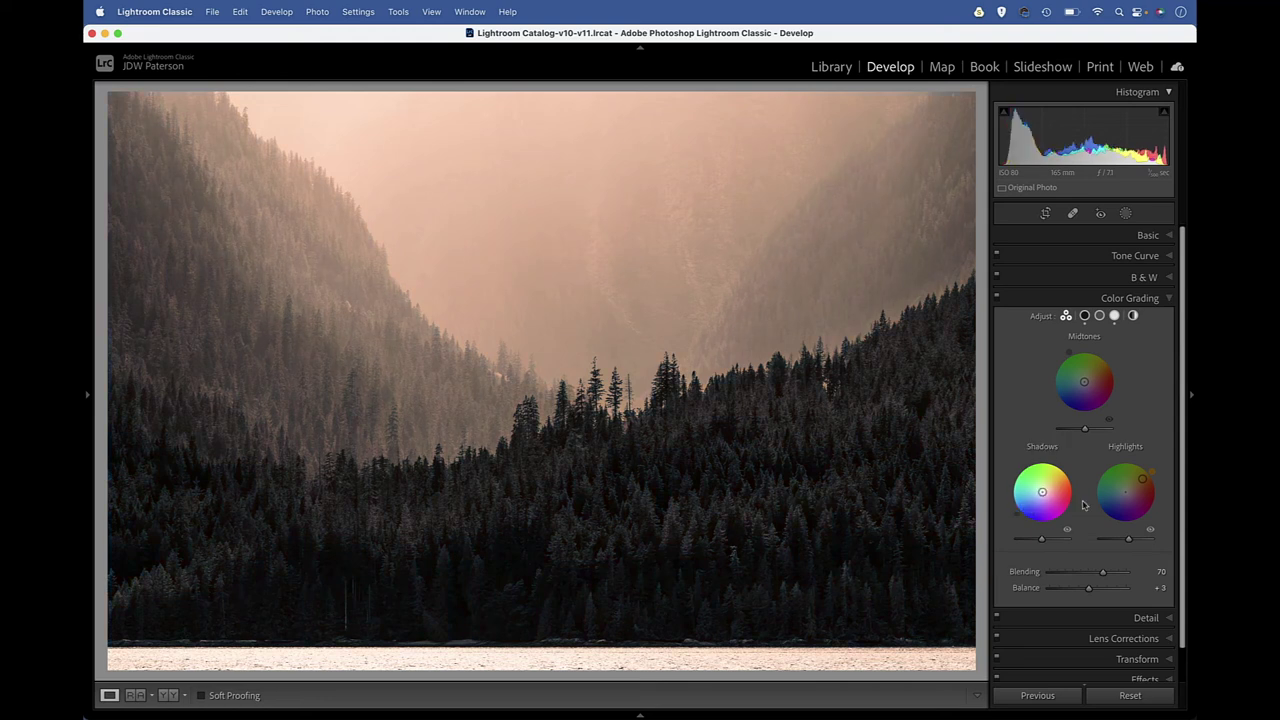
double_click(1143, 481)
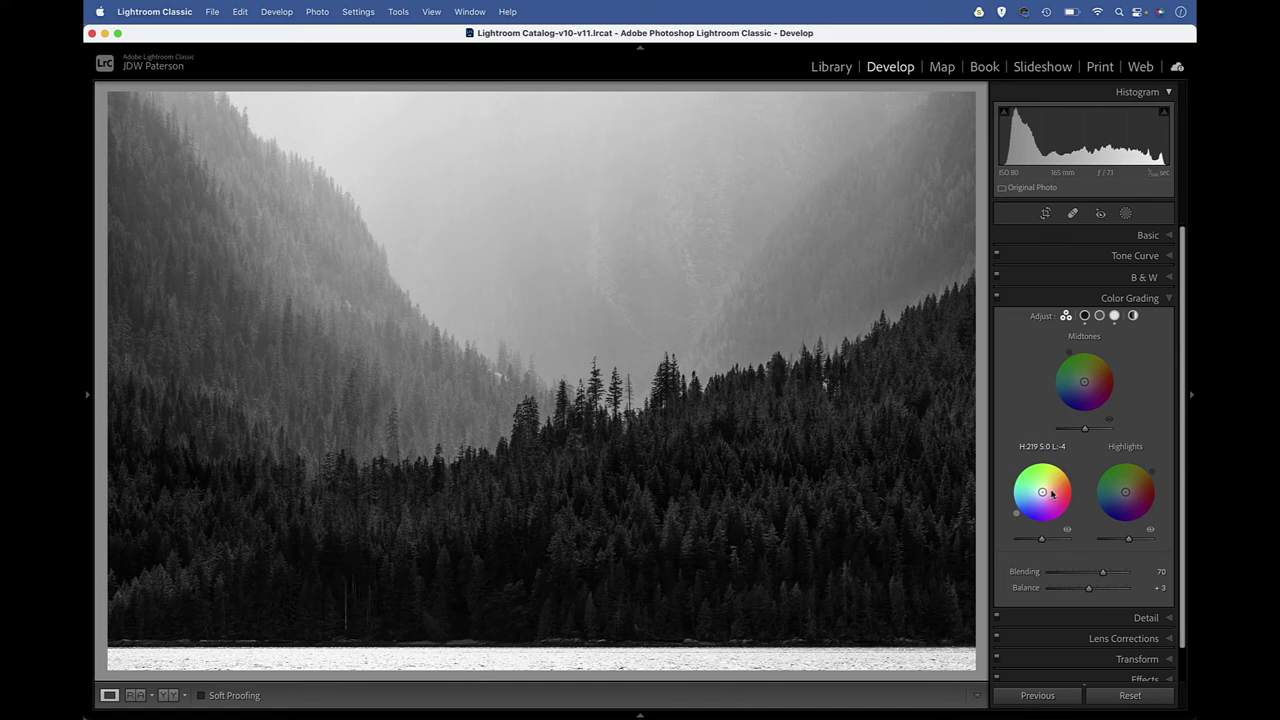
left_click_drag(1042, 494, 1128, 482)
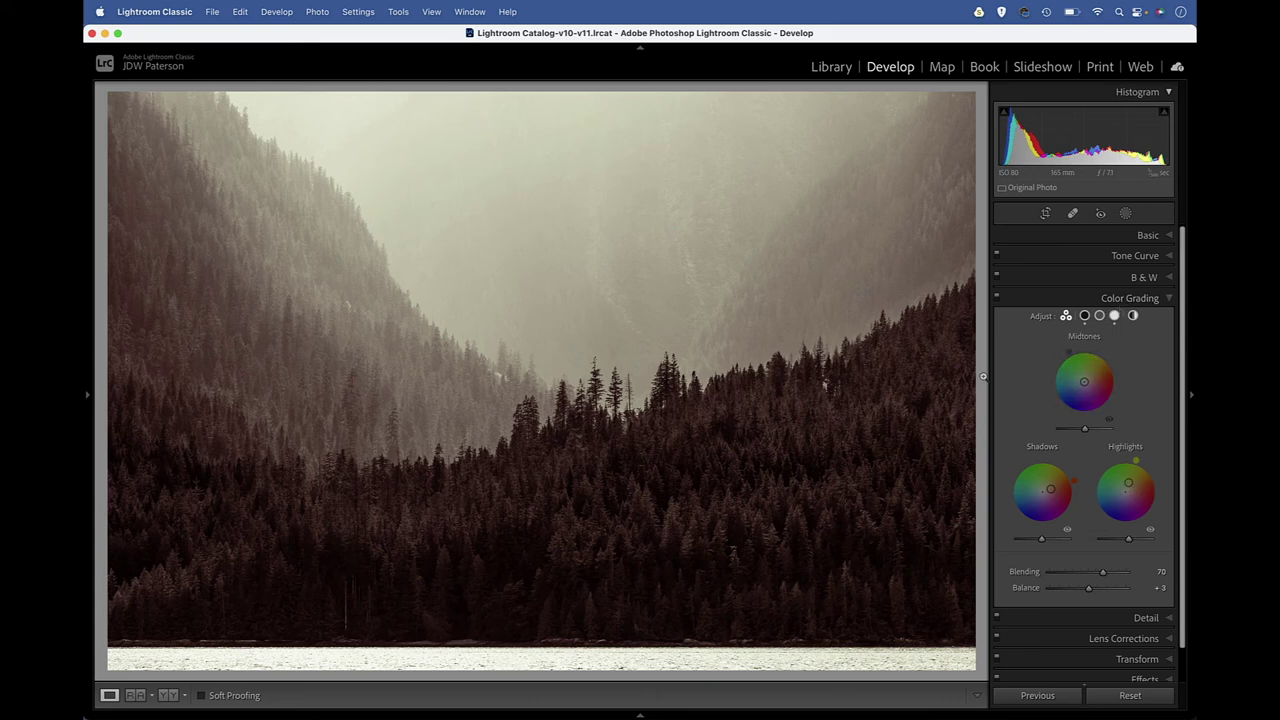
Save the look as develop preset 'sepia colour grading' in the User Presets group.
left_click(86, 398)
scroll(200, 400, "up", 2)
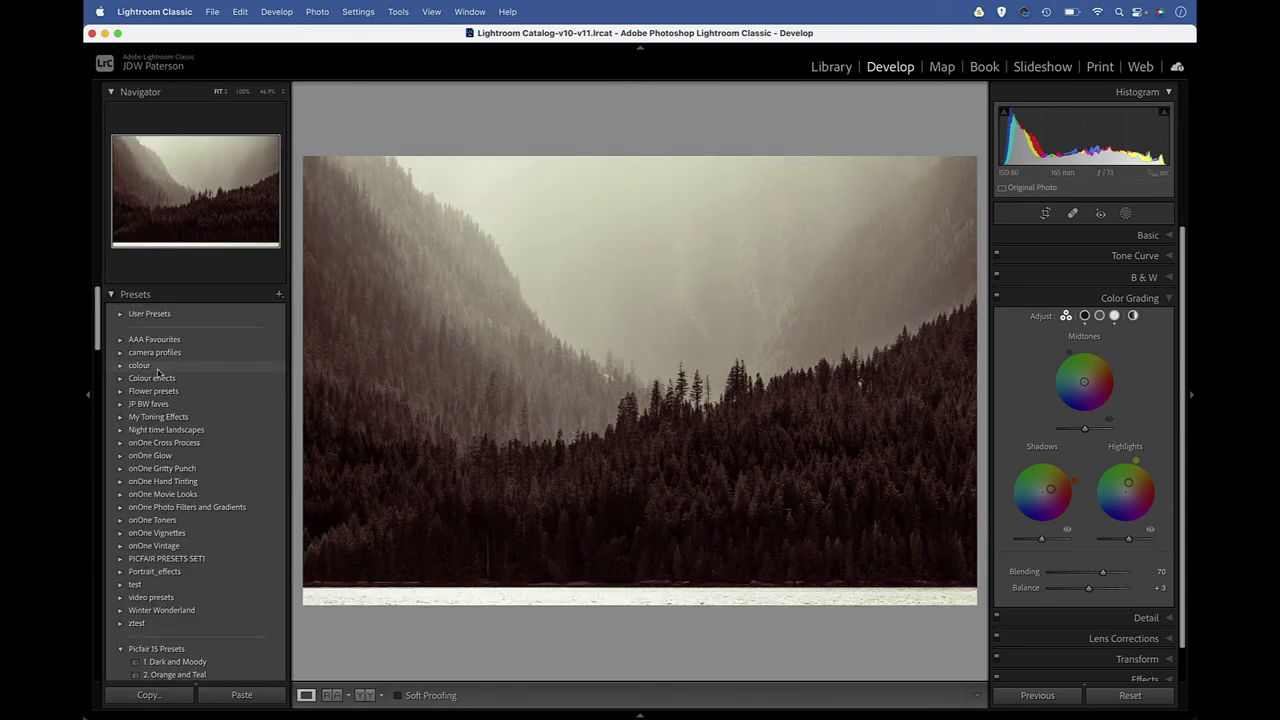
left_click(279, 295)
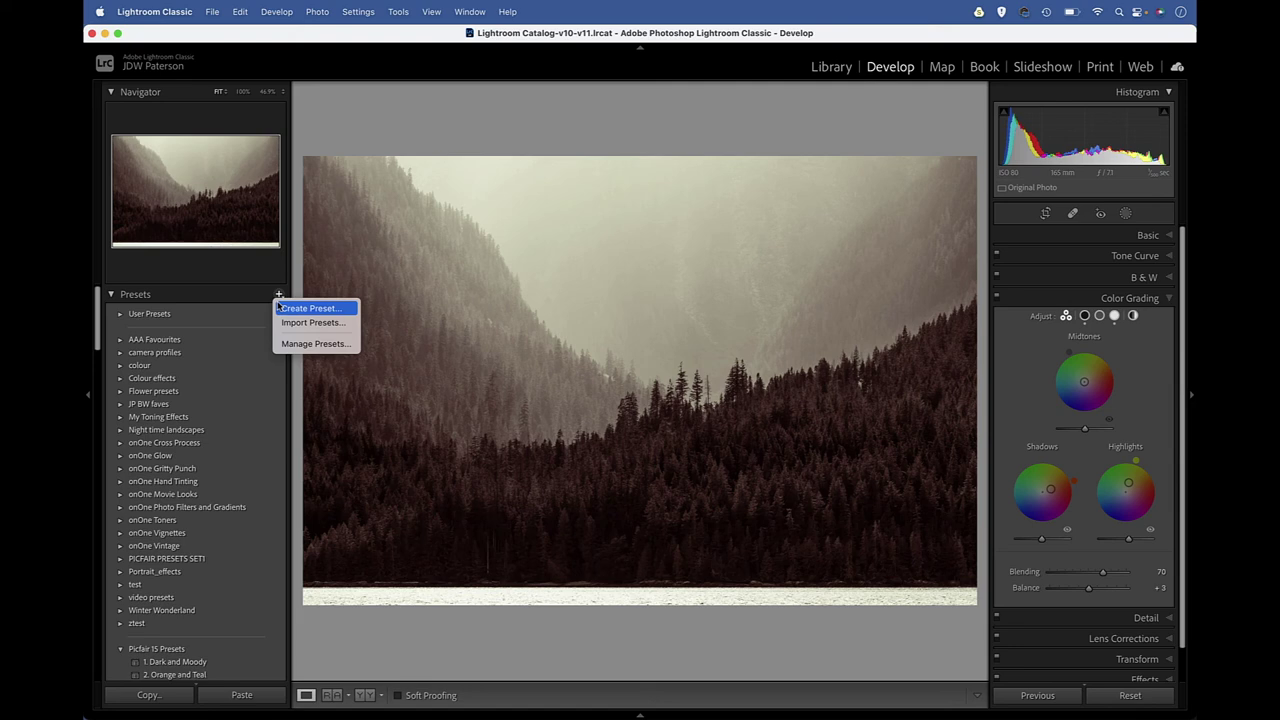
left_click(305, 310)
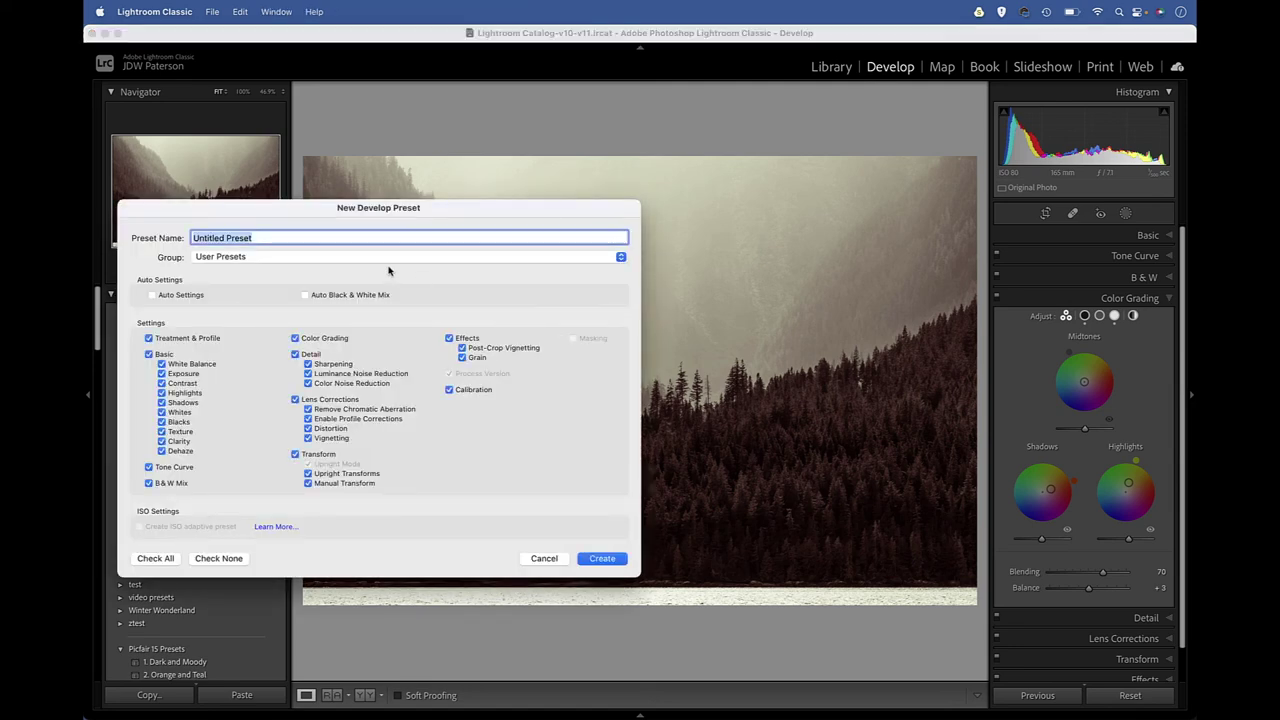
type("sepia colour grading")
left_click(251, 258)
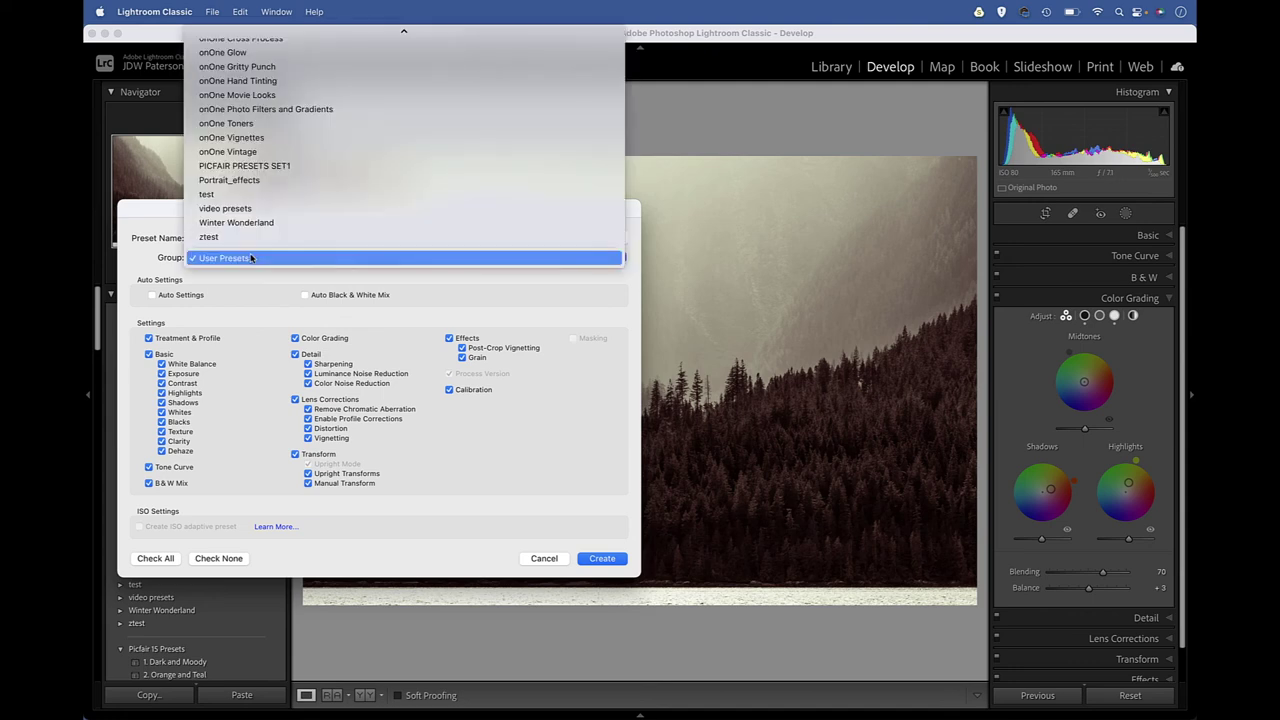
left_click(251, 258)
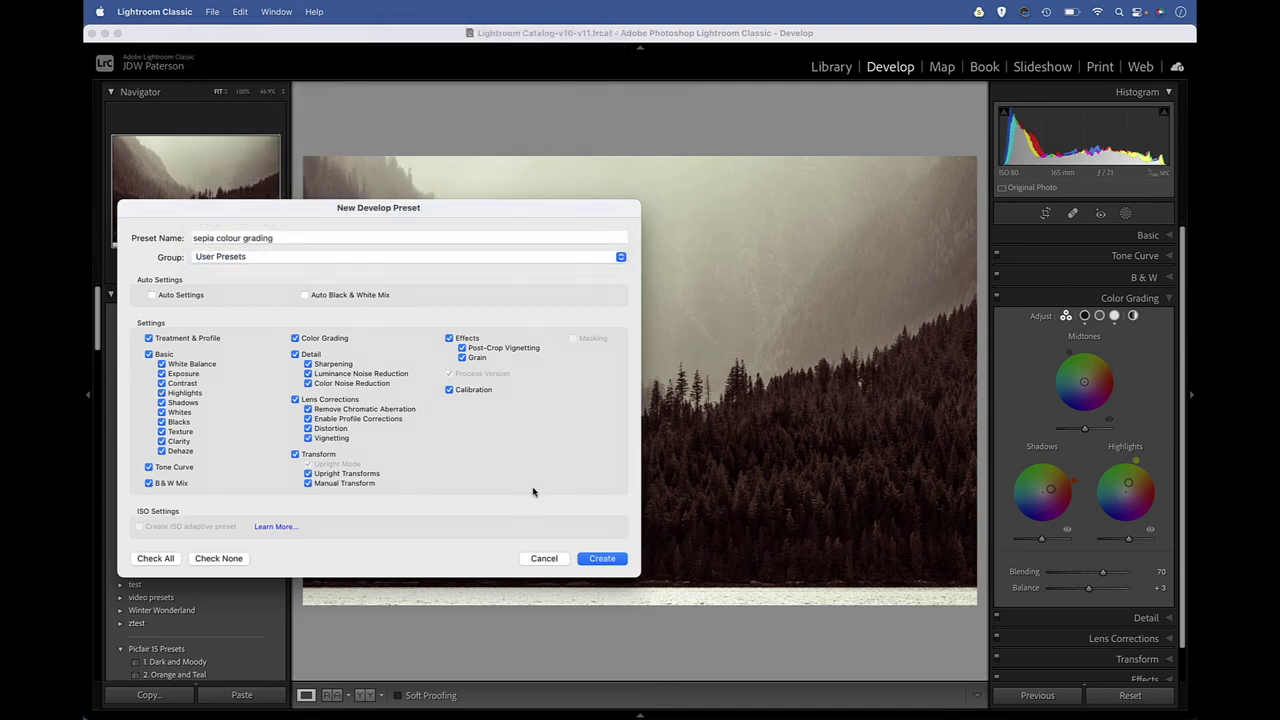
left_click(603, 559)
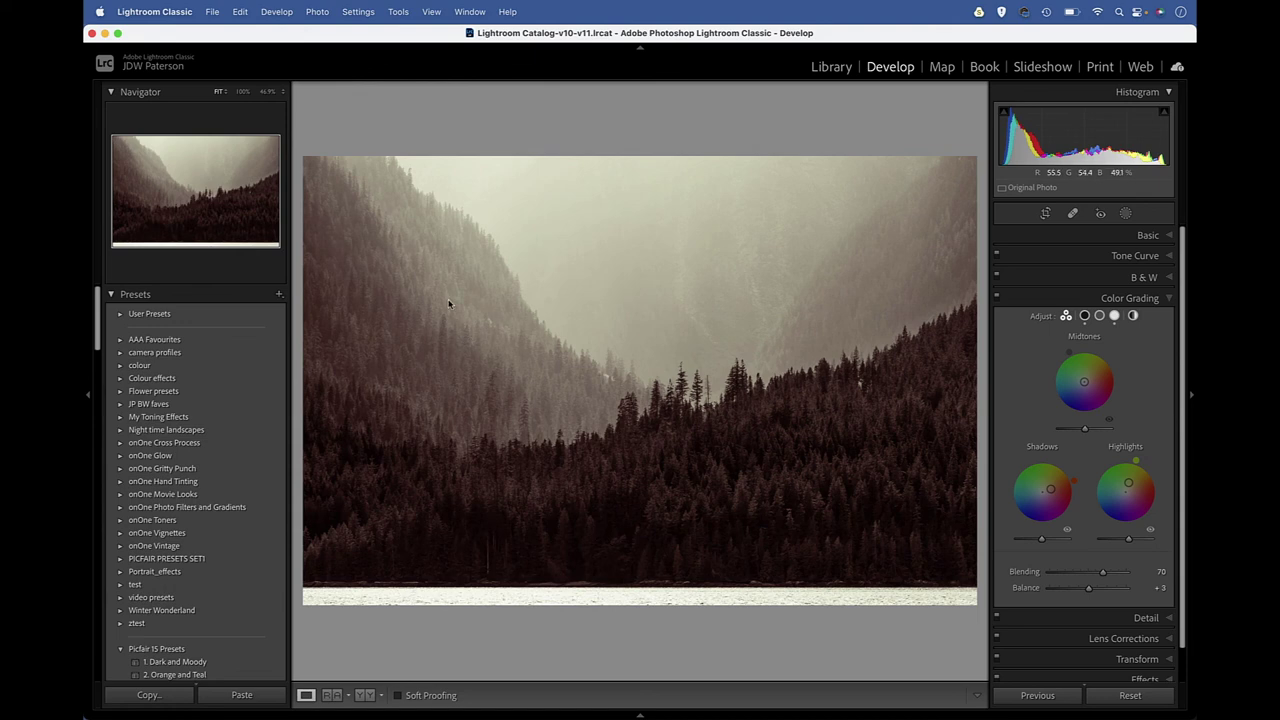
left_click(88, 398)
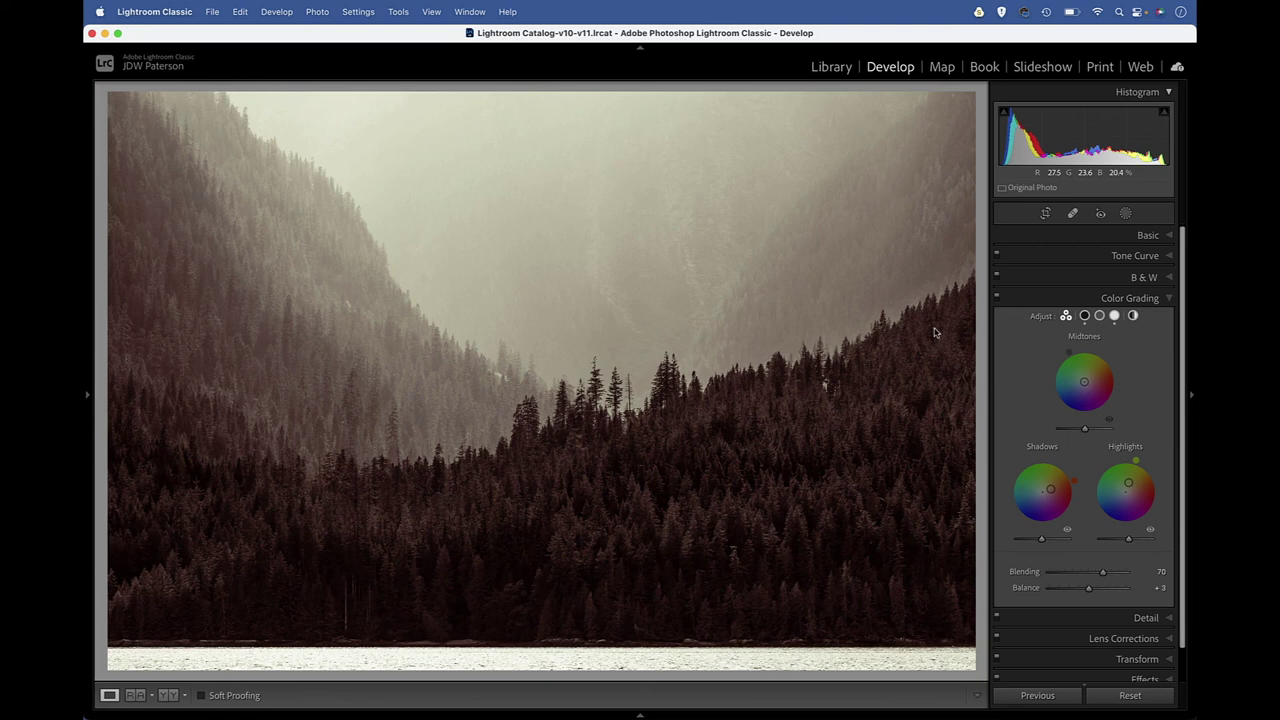